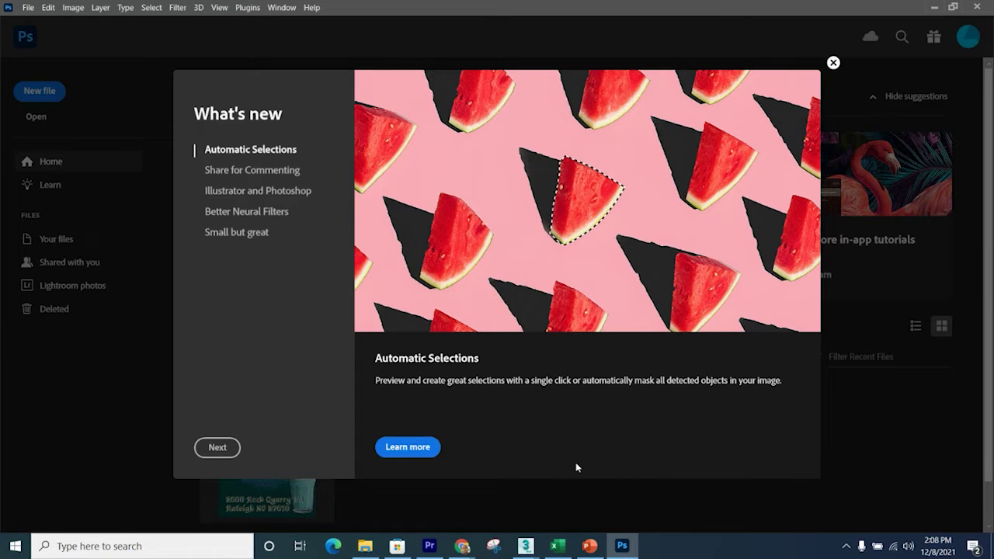
# Create a new print document named logo from the Letter preset, 8.5 x 11 inches at 300 pixels per inch
pyautogui.click(833, 63)
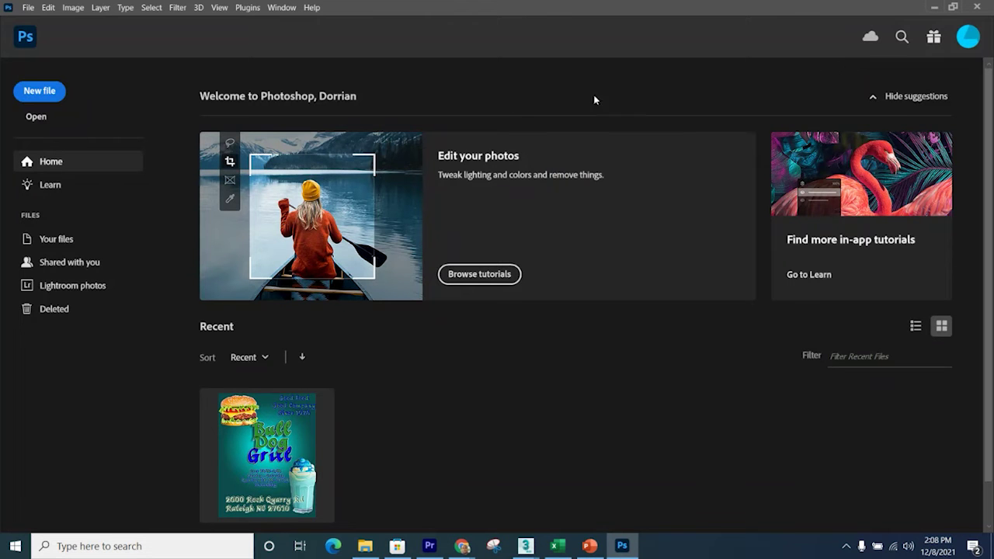
pyautogui.click(39, 91)
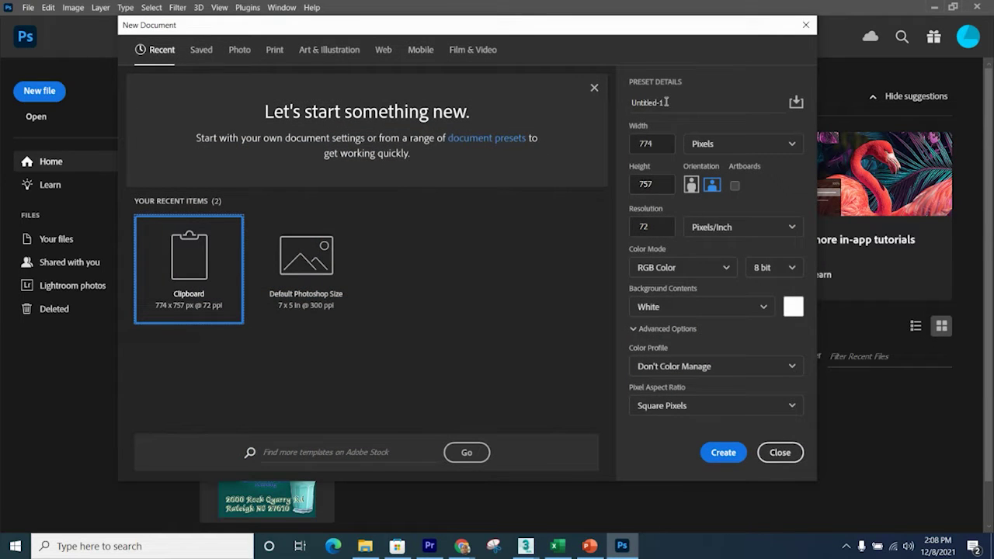
pyautogui.moveTo(661, 104); pyautogui.dragTo(621, 99)
pyautogui.write('logo')
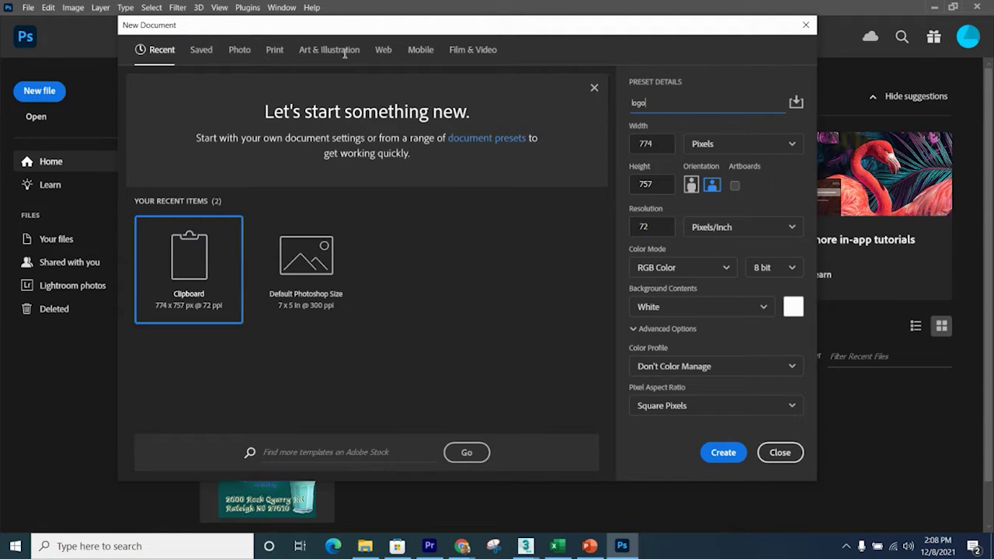
pyautogui.click(275, 51)
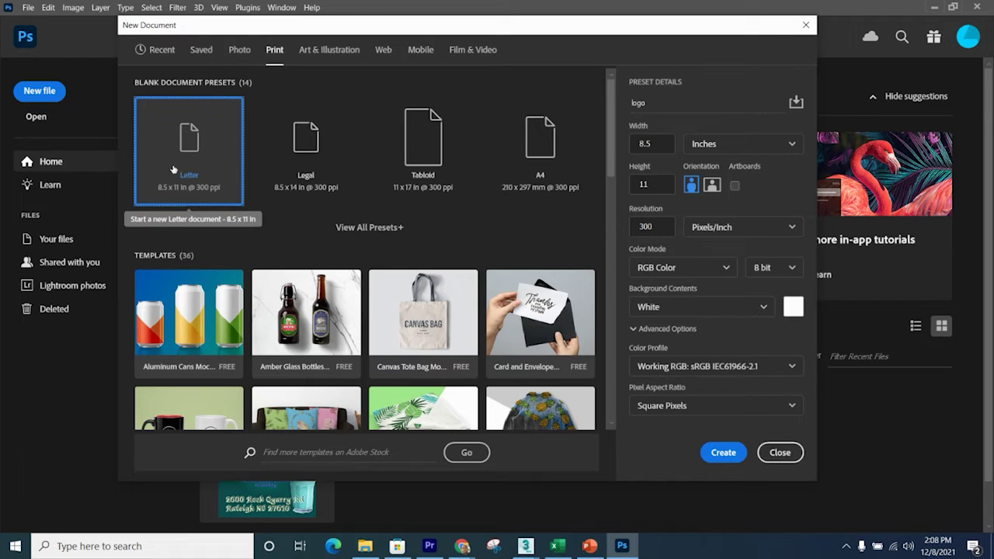
pyautogui.click(728, 453)
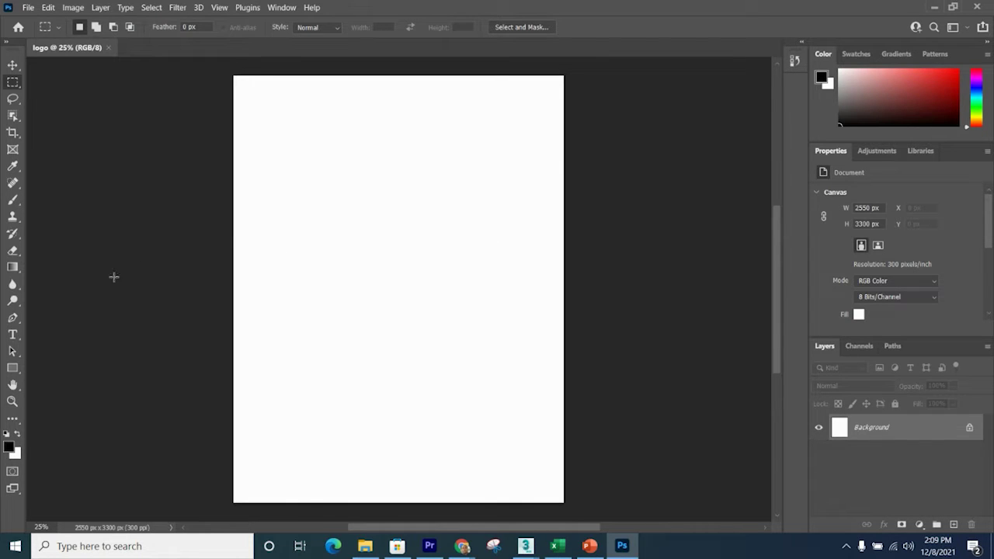
# Draw a circle about 1571 px in diameter with the Ellipse tool, near the middle of the page
pyautogui.click(16, 372)
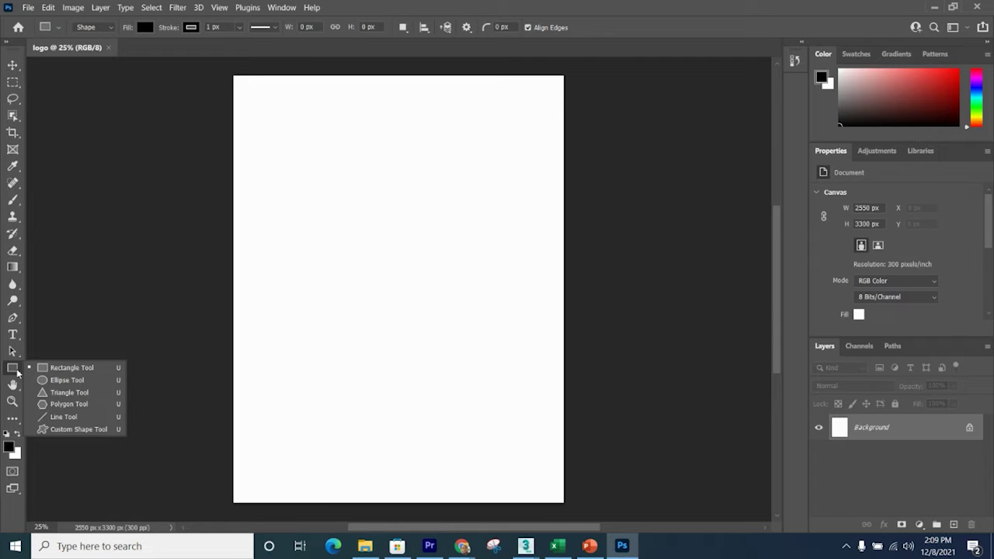
pyautogui.click(52, 380)
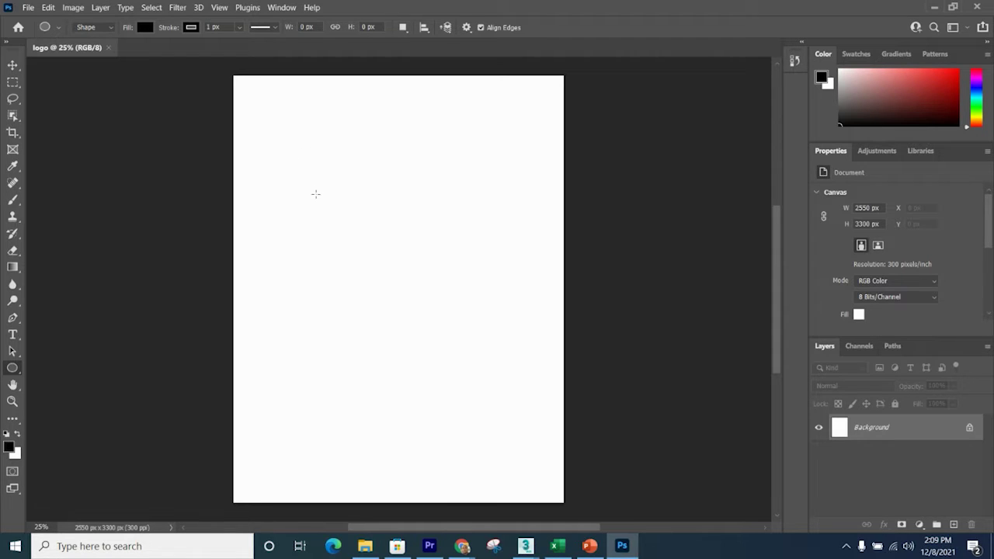
pyautogui.moveTo(315, 193); pyautogui.dragTo(519, 424)
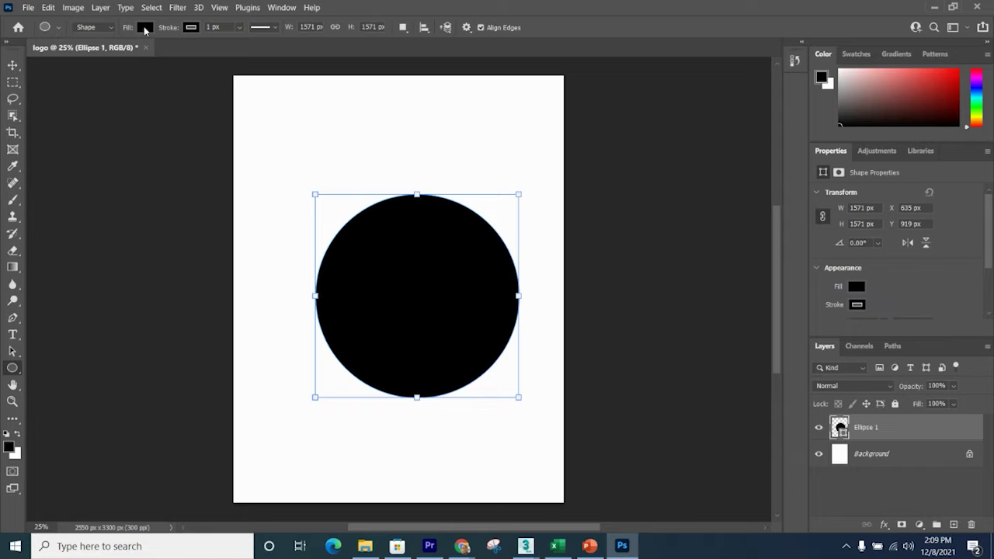
# Give the circle a red ec0f0f stroke about 56.5 px wide
pyautogui.click(187, 32)
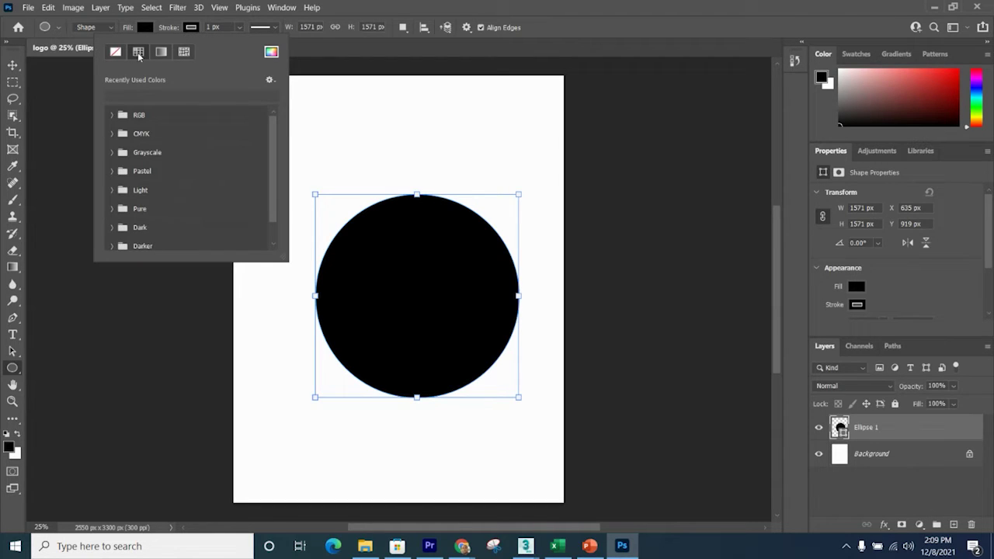
pyautogui.click(190, 30)
pyautogui.click(190, 29)
pyautogui.click(270, 52)
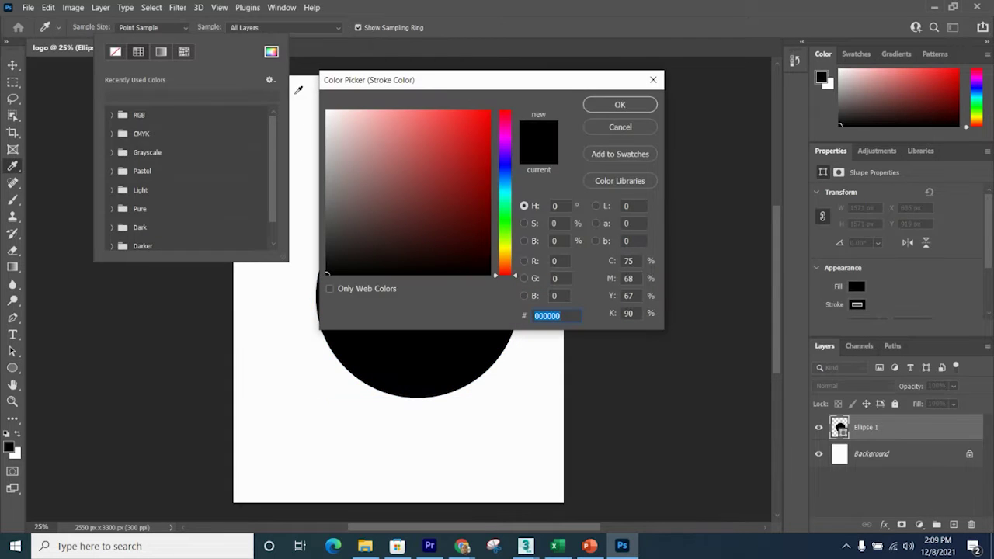
pyautogui.click(481, 123)
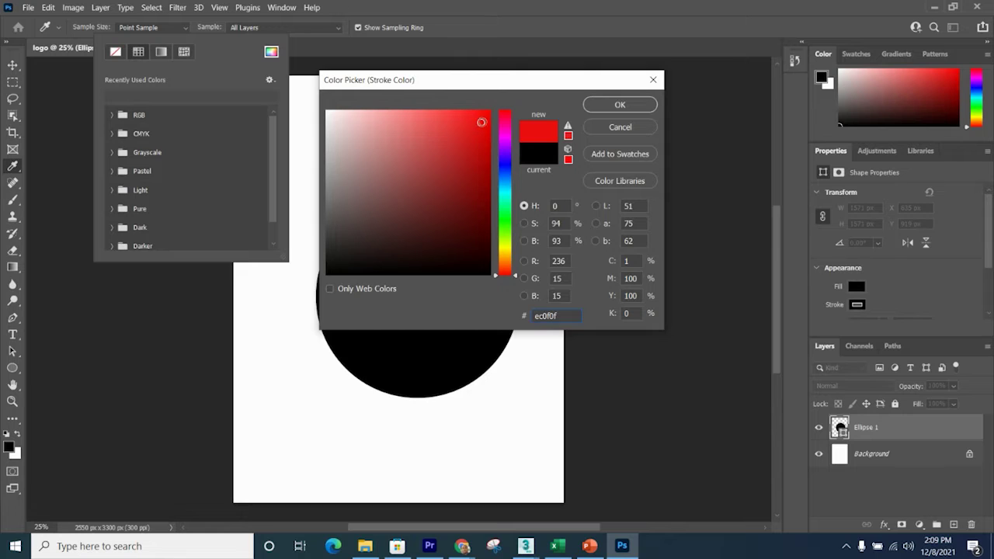
pyautogui.click(631, 105)
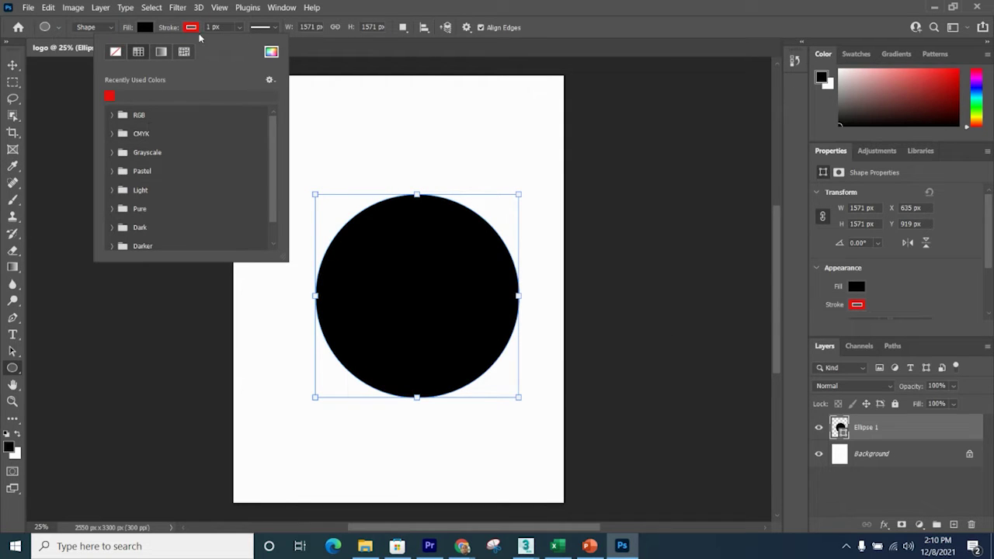
pyautogui.click(239, 29)
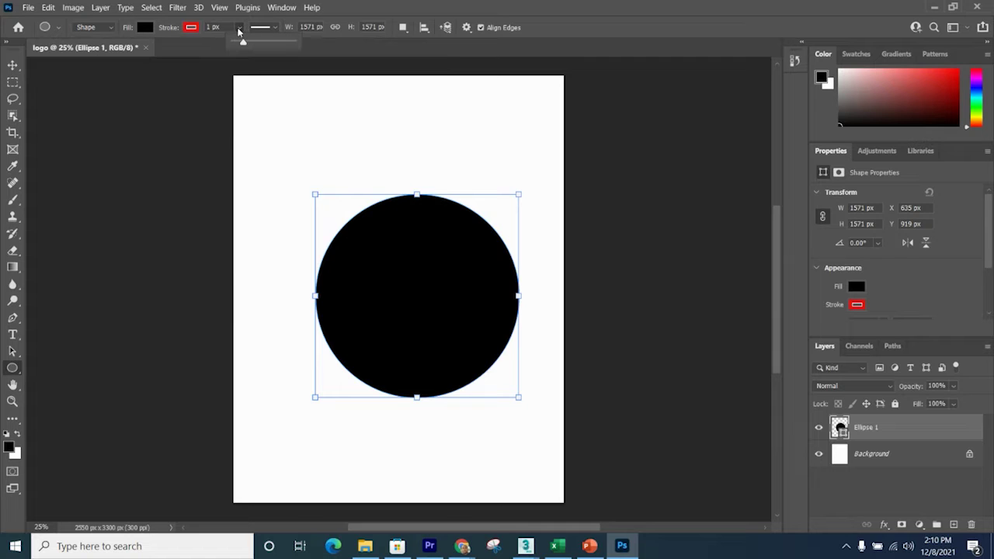
pyautogui.moveTo(243, 43)
pyautogui.mouseDown()
pyautogui.moveTo(280, 47)
pyautogui.moveTo(244, 44)
pyautogui.moveTo(257, 44)
pyautogui.mouseUp()
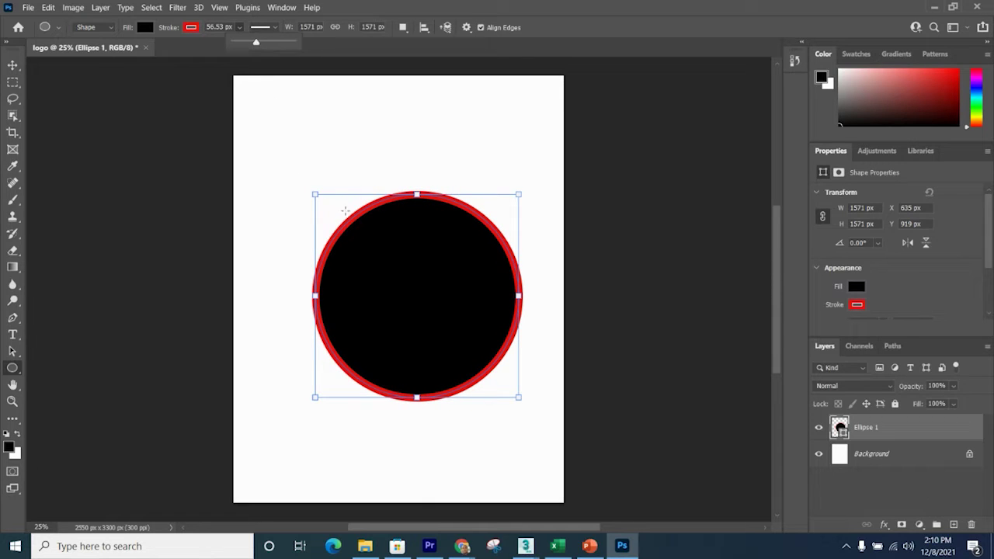
# Set the circle's fill colour to blue, 1c2ae3
pyautogui.click(145, 27)
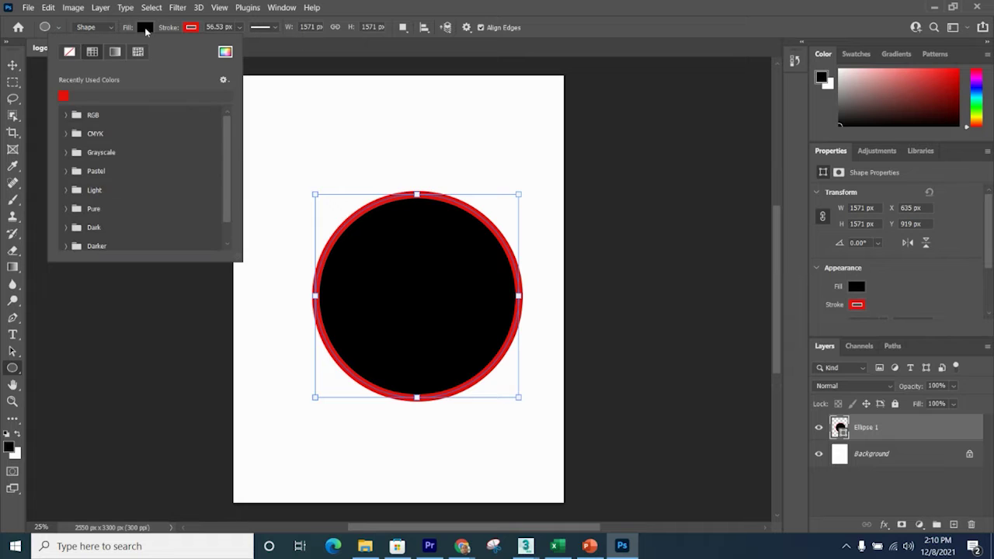
pyautogui.click(146, 30)
pyautogui.click(151, 29)
pyautogui.click(225, 52)
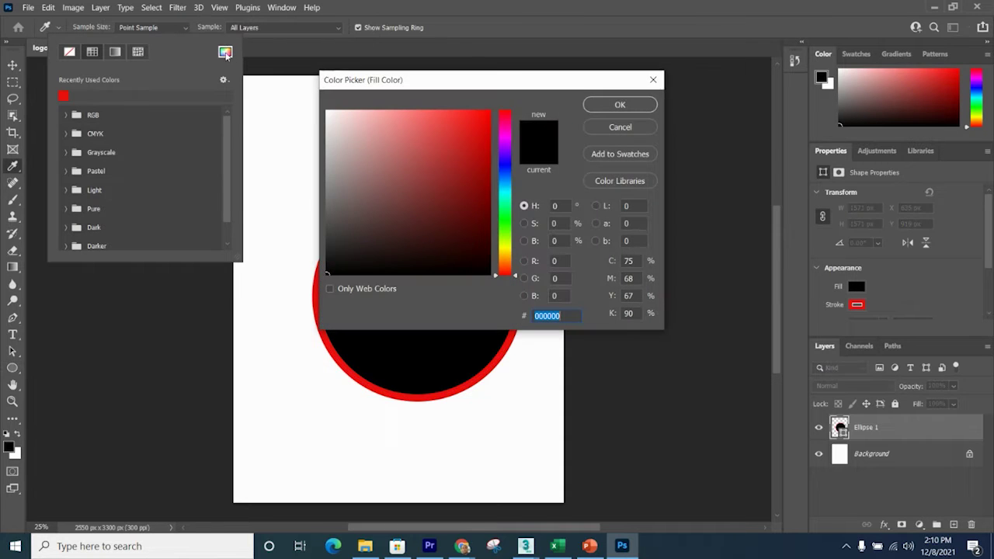
pyautogui.click(504, 167)
pyautogui.click(471, 128)
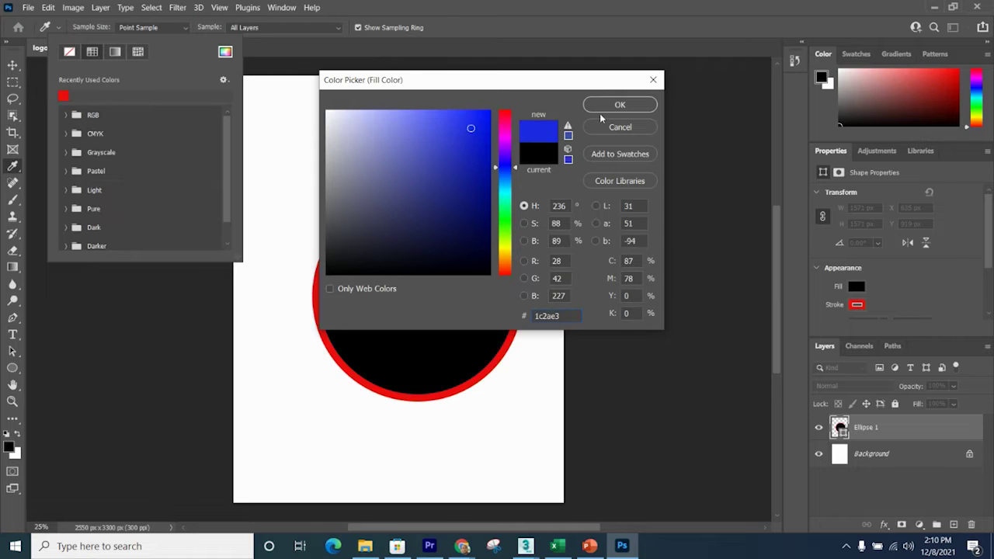
pyautogui.click(620, 104)
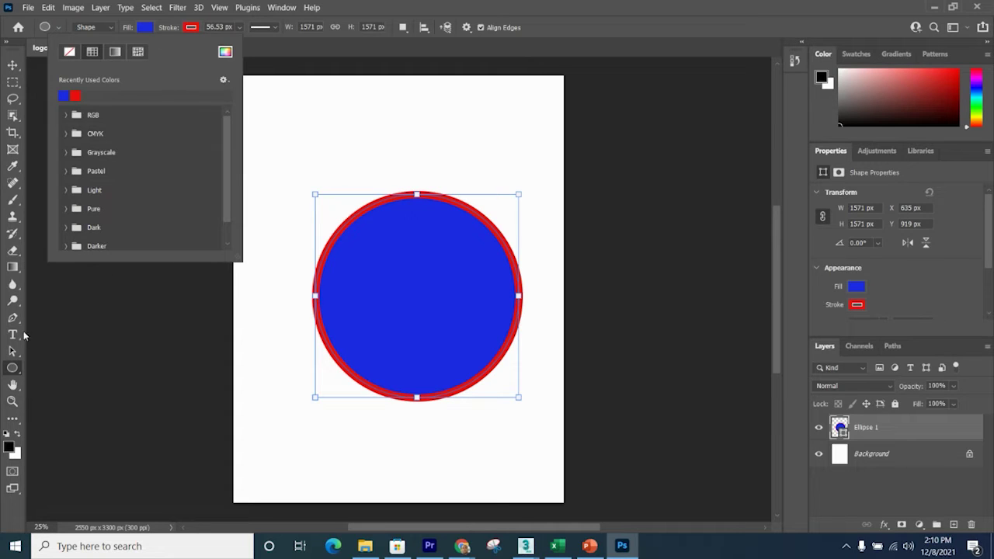
# Draw a triangle about 775 px wide and 671 px high, and move it to the page's upper-right area above the circle
pyautogui.click(12, 369)
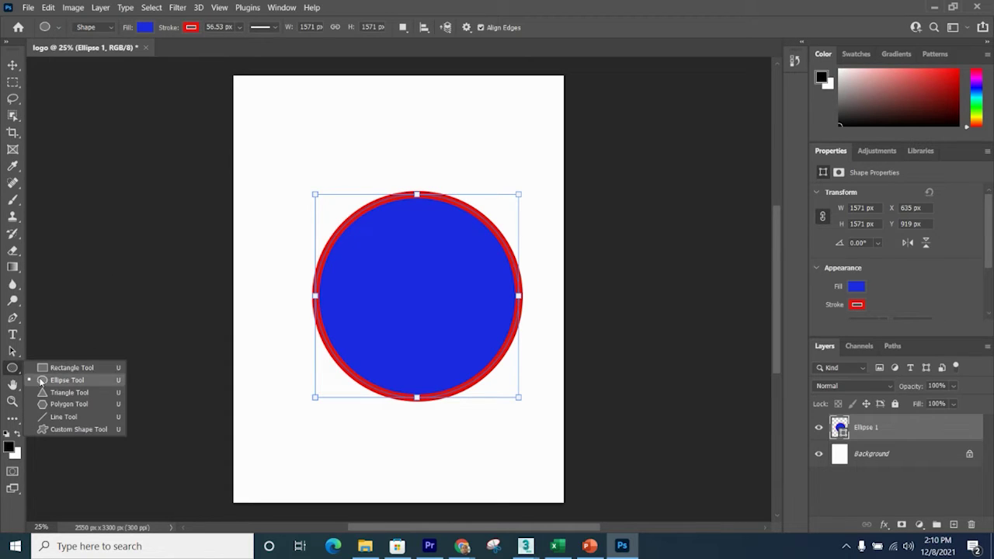
pyautogui.click(67, 392)
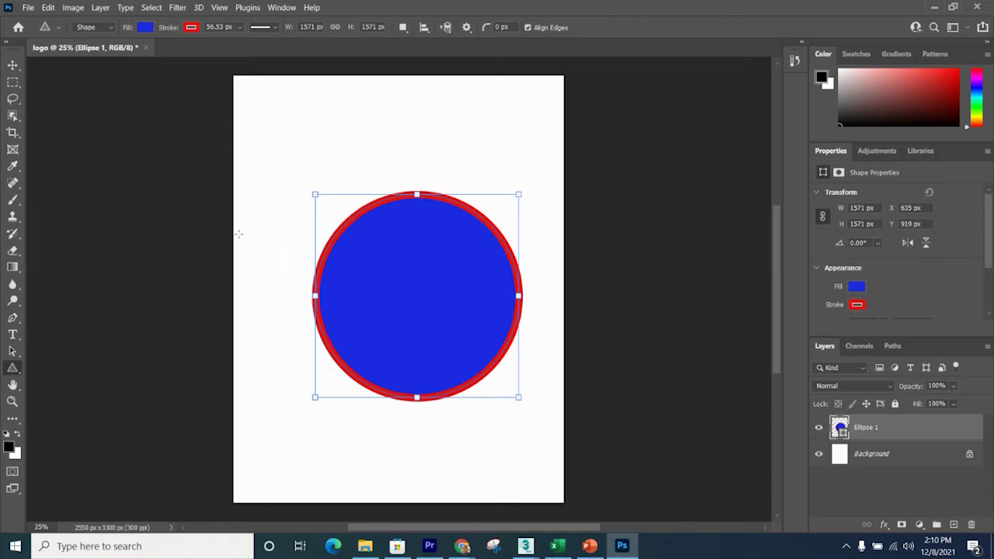
pyautogui.moveTo(293, 126); pyautogui.dragTo(179, 264)
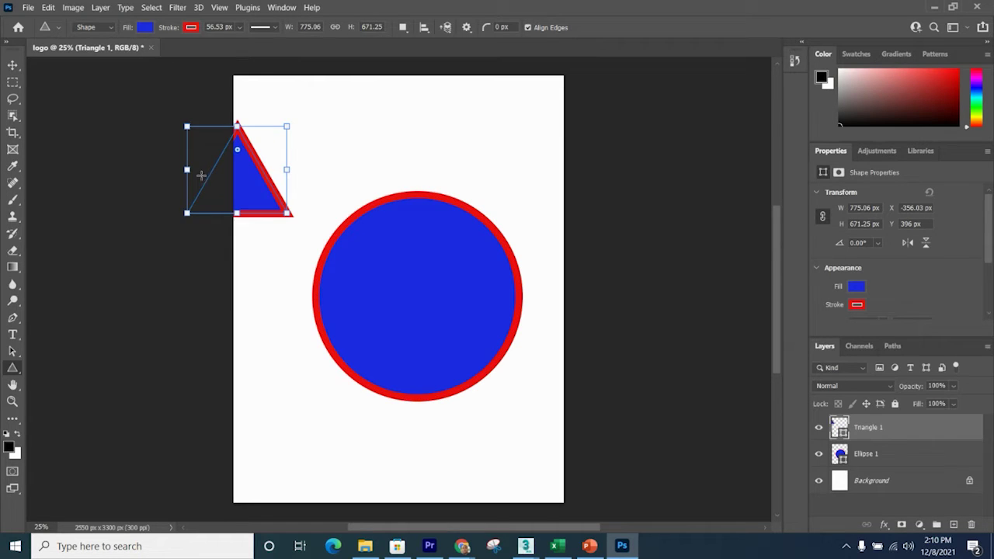
pyautogui.click(12, 65)
pyautogui.moveTo(258, 177); pyautogui.dragTo(375, 124)
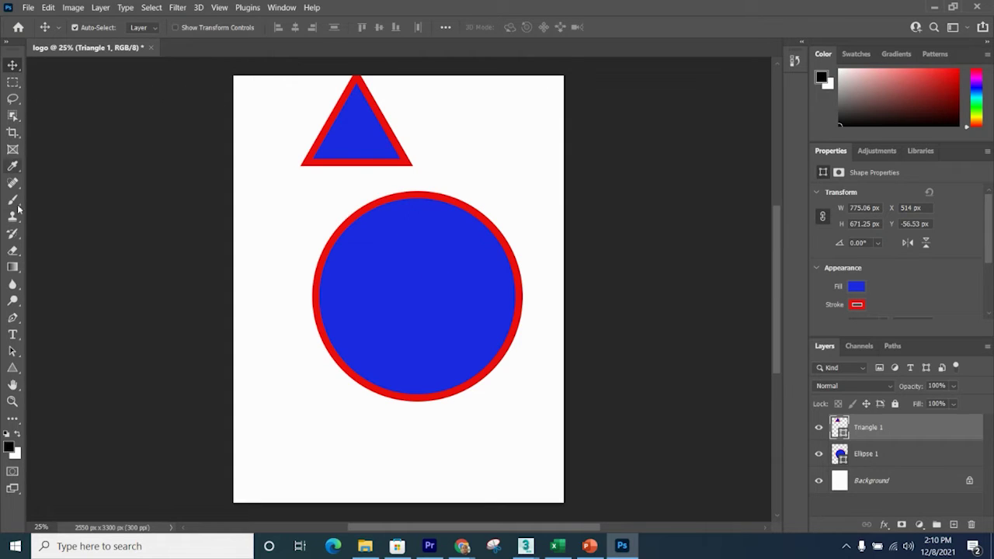
pyautogui.rightClick(12, 66)
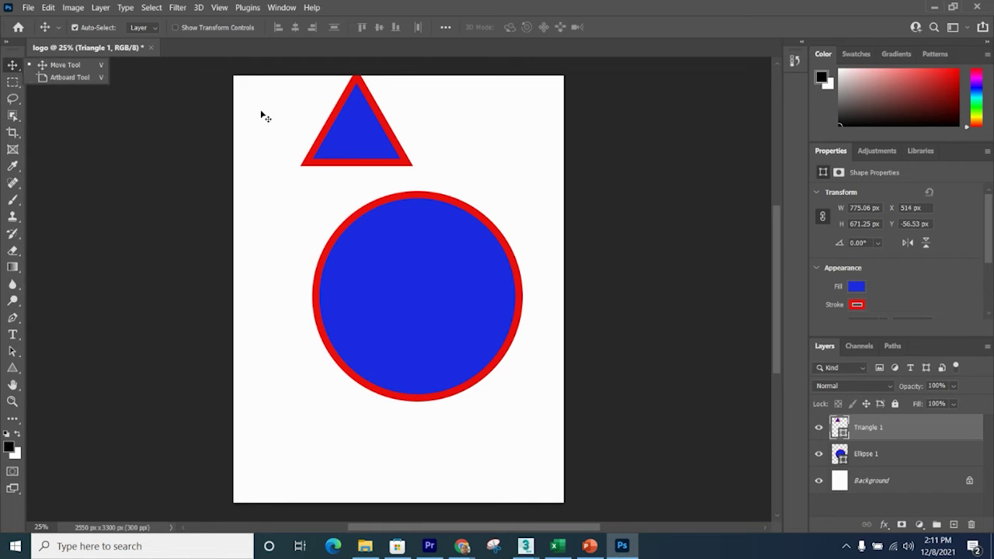
pyautogui.moveTo(347, 132); pyautogui.dragTo(472, 150)
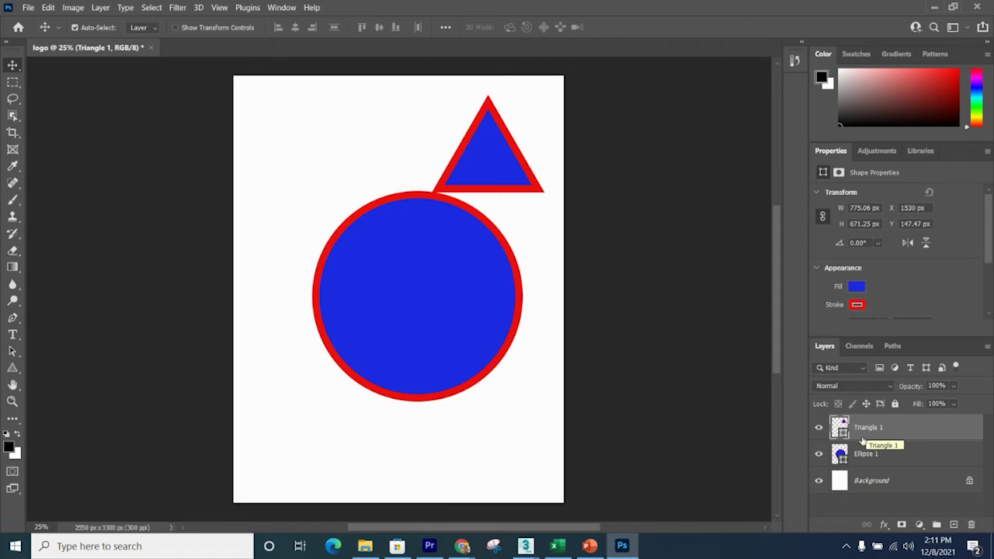
# Change the triangle's fill colour to yellow-green, c5e31c
pyautogui.click(856, 288)
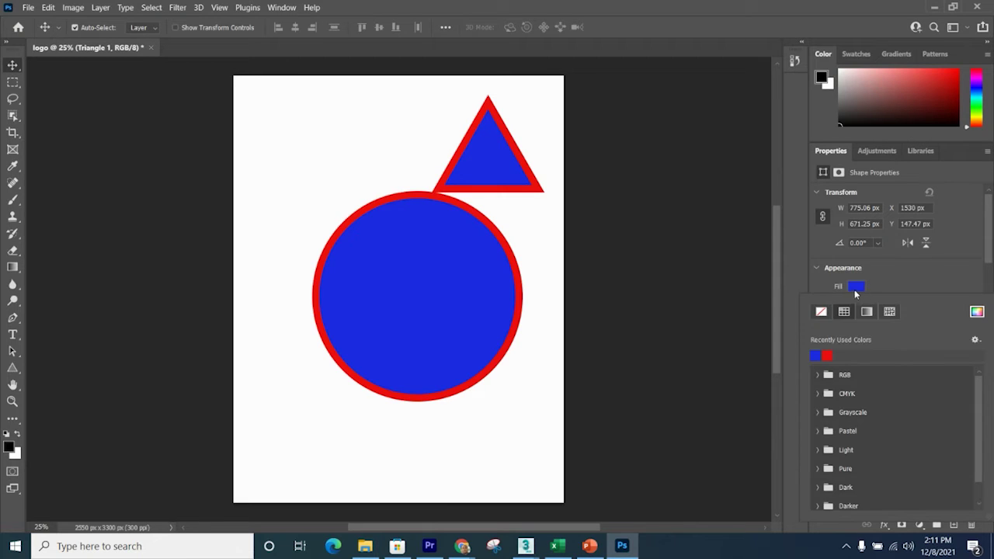
pyautogui.click(976, 311)
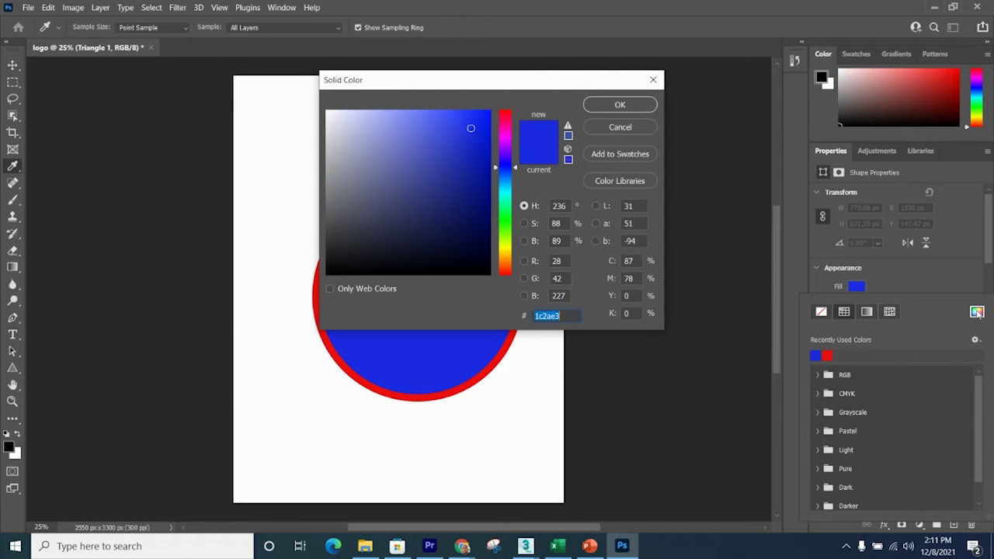
pyautogui.click(505, 246)
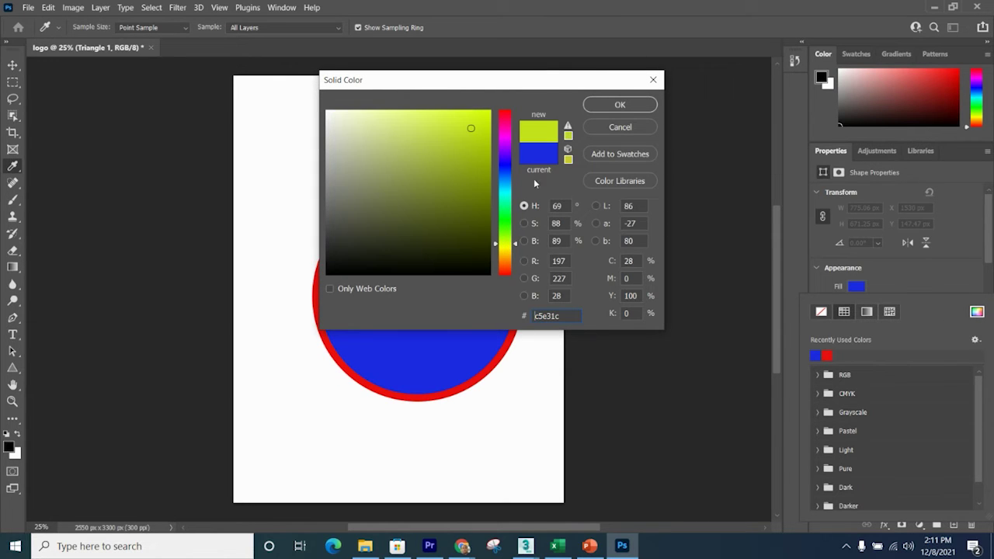
pyautogui.click(619, 105)
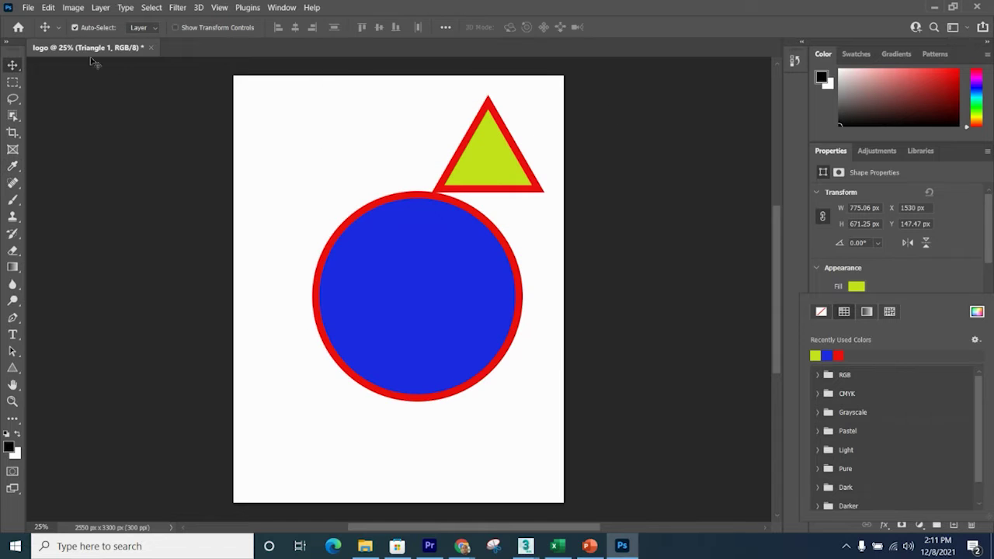
# Move the triangle over the circle's upper-right edge and try stacking the circle's layer above the triangle's layer
pyautogui.moveTo(495, 161); pyautogui.dragTo(407, 292)
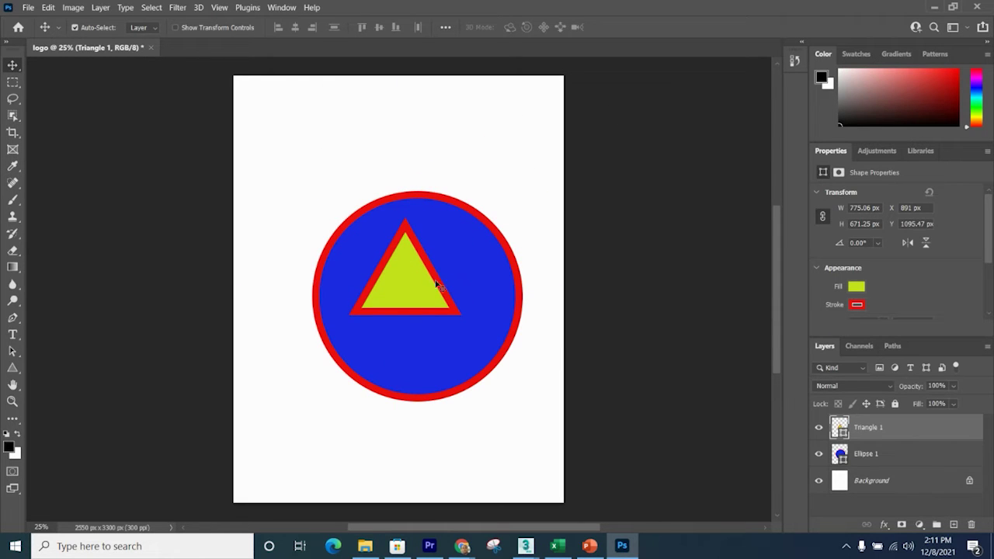
pyautogui.moveTo(422, 283); pyautogui.dragTo(509, 212)
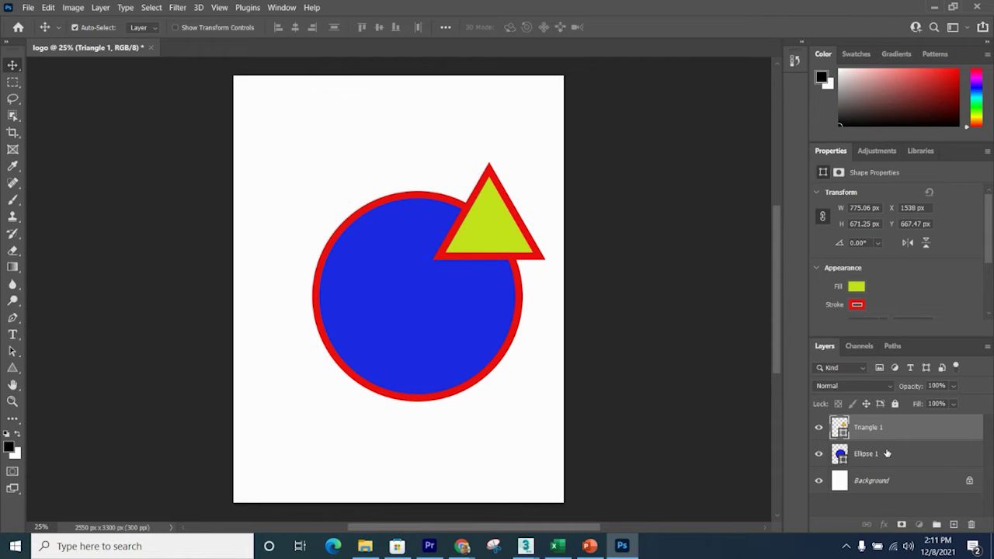
pyautogui.moveTo(887, 454); pyautogui.dragTo(889, 421)
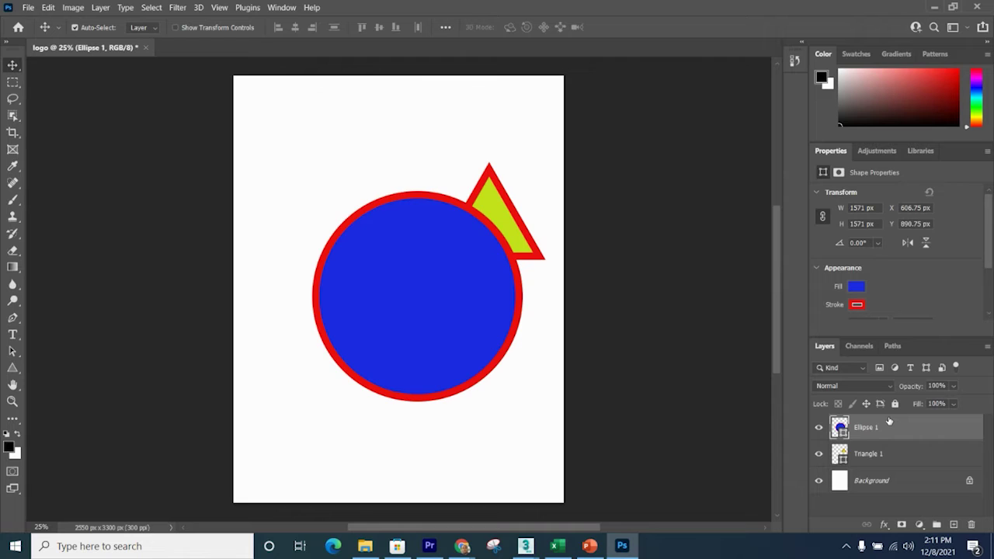
pyautogui.moveTo(883, 456); pyautogui.dragTo(884, 427)
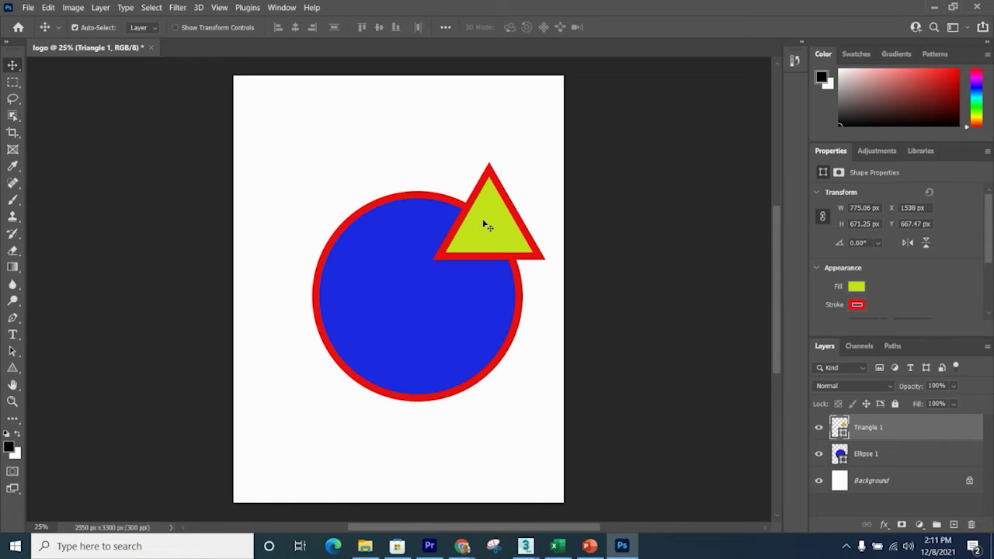
# Move the triangle so that it overlaps the circle's upper-left edge
pyautogui.moveTo(486, 224); pyautogui.dragTo(311, 226)
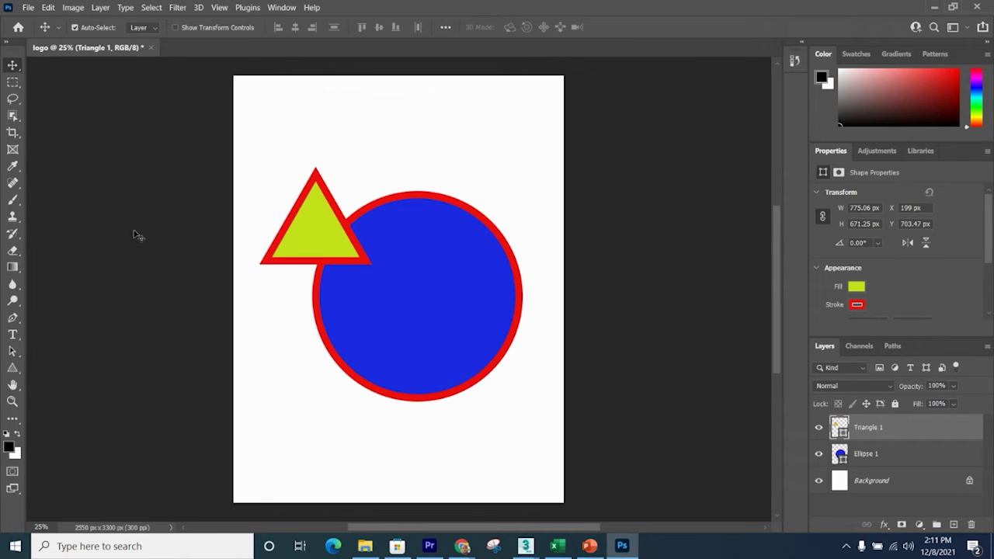
# Set the Horizontal Type tool's text colour to a dark green
pyautogui.click(14, 334)
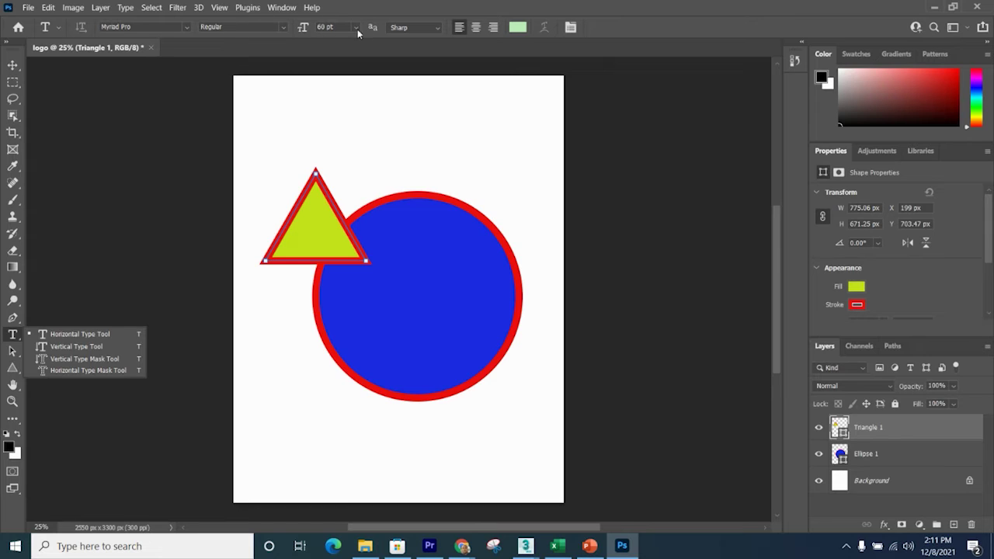
pyautogui.click(518, 28)
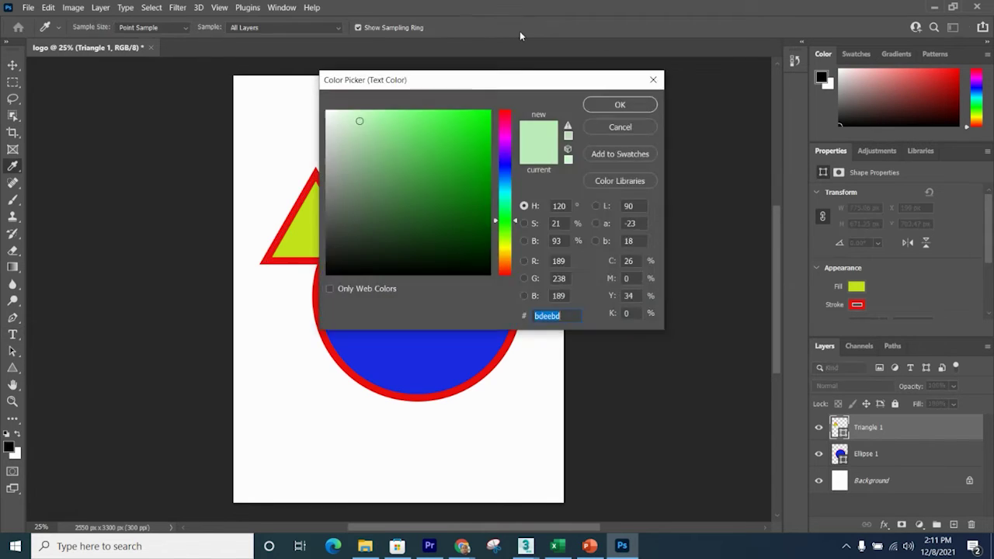
pyautogui.click(510, 222)
pyautogui.click(486, 114)
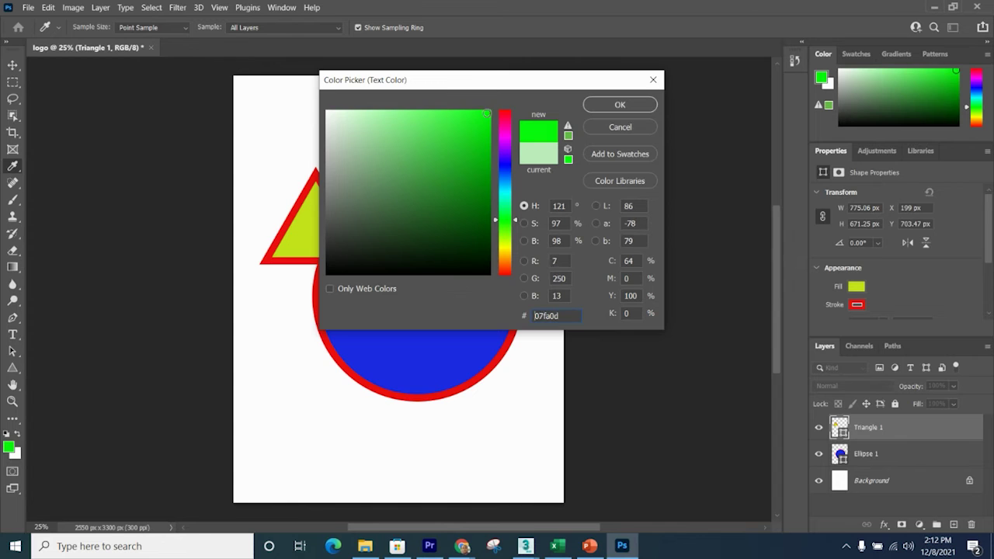
pyautogui.moveTo(483, 113); pyautogui.dragTo(470, 182)
pyautogui.click(611, 106)
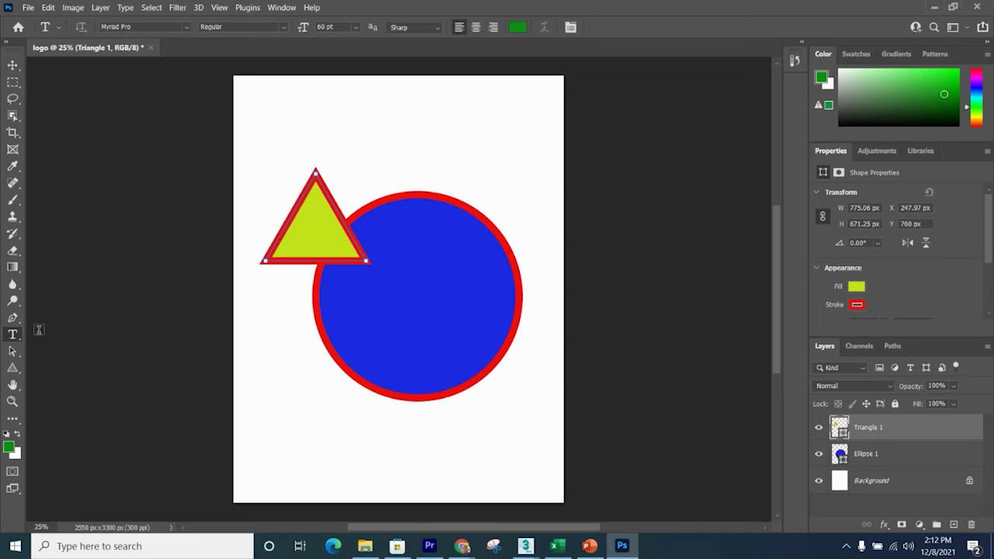
# Add two lines of text over the circle, "Coach" and the coach's surname, and move them to the circle's middle
pyautogui.click(382, 234)
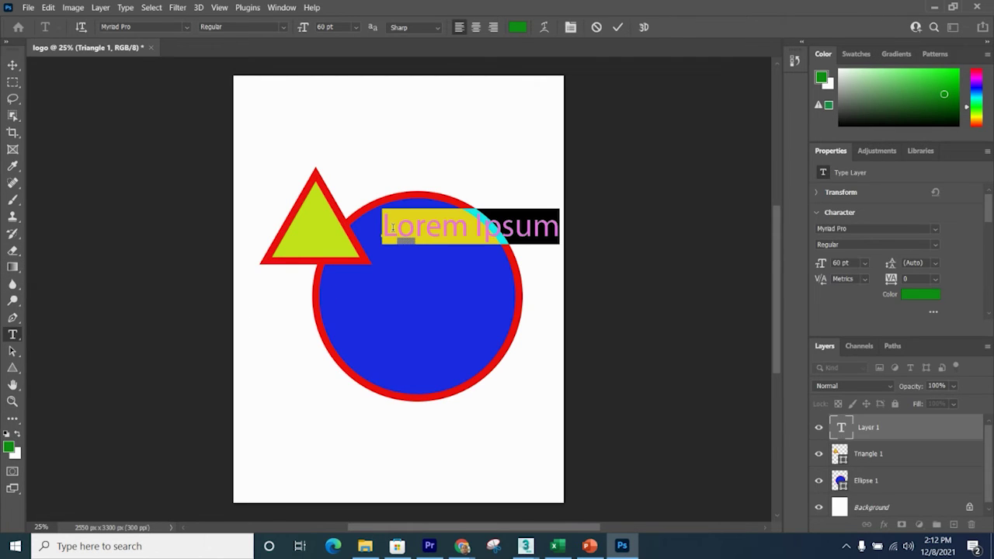
pyautogui.write('Coach ')
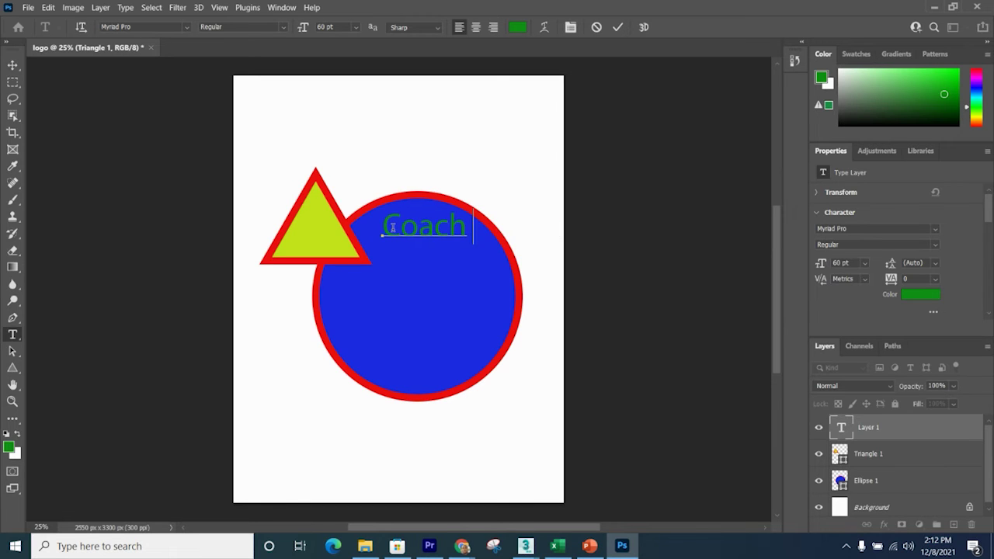
pyautogui.write('Ste')
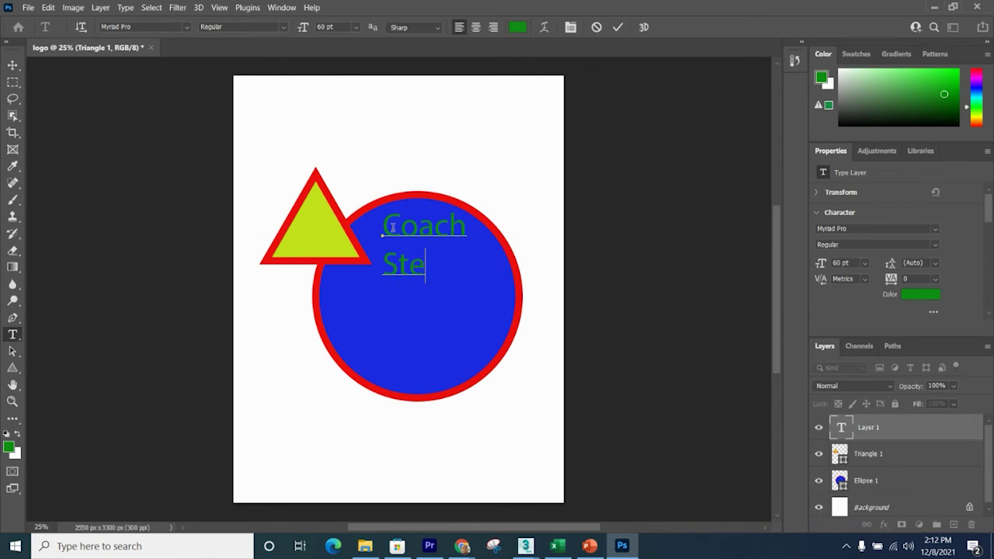
pyautogui.write('phens')
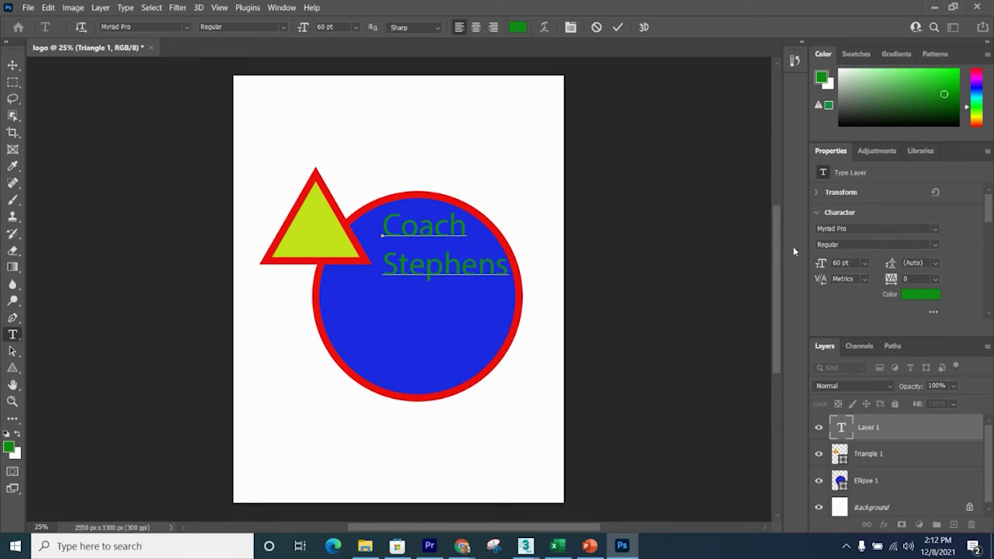
pyautogui.click(12, 65)
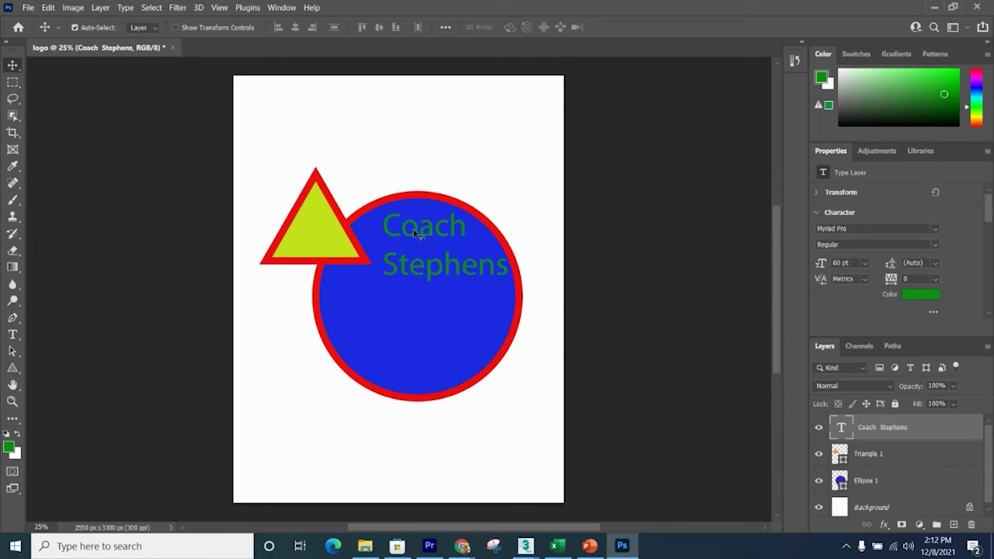
pyautogui.moveTo(413, 229); pyautogui.dragTo(407, 287)
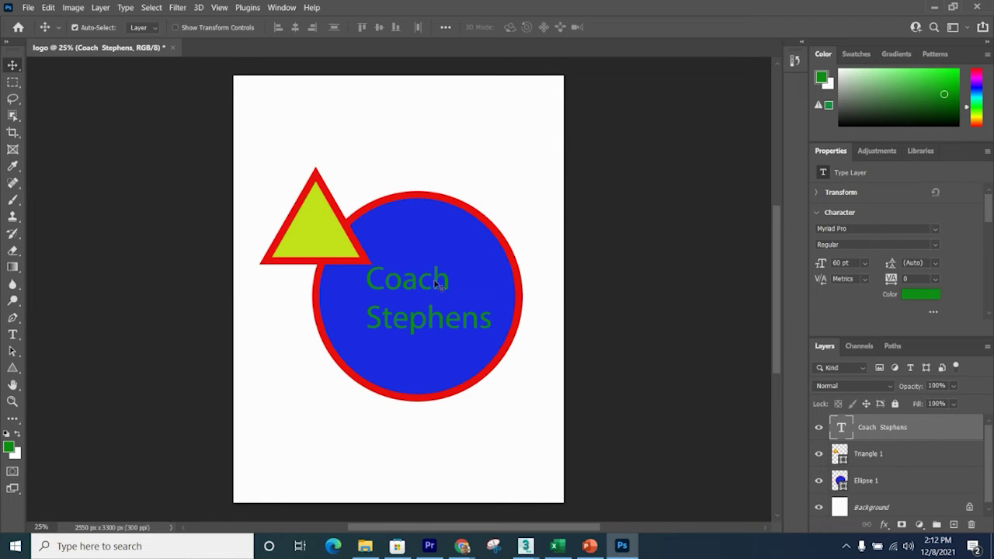
pyautogui.moveTo(448, 285); pyautogui.dragTo(425, 282)
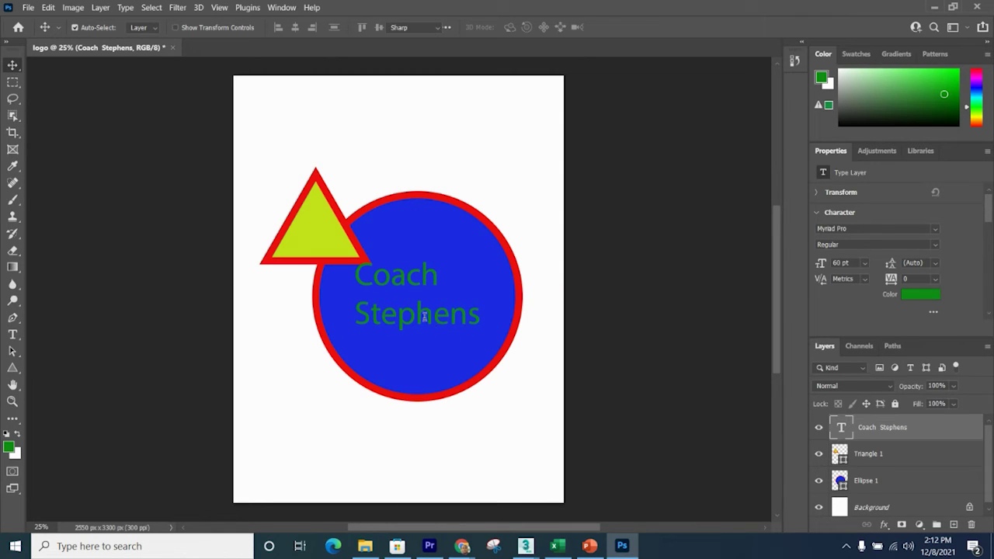
# Set both text lines to the Bold font style and move the text beside the triangle in the circle's upper-right part
pyautogui.doubleClick(428, 315)
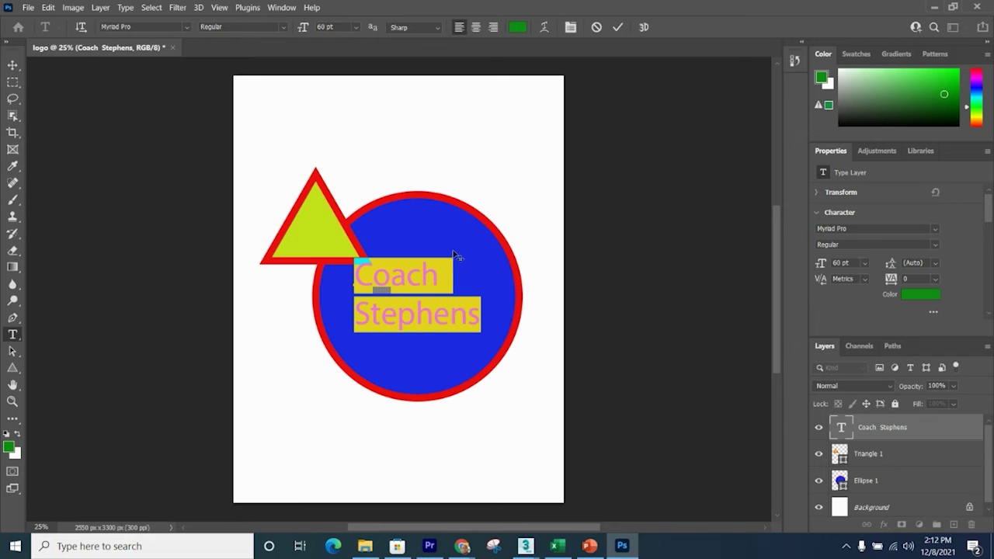
pyautogui.click(426, 277)
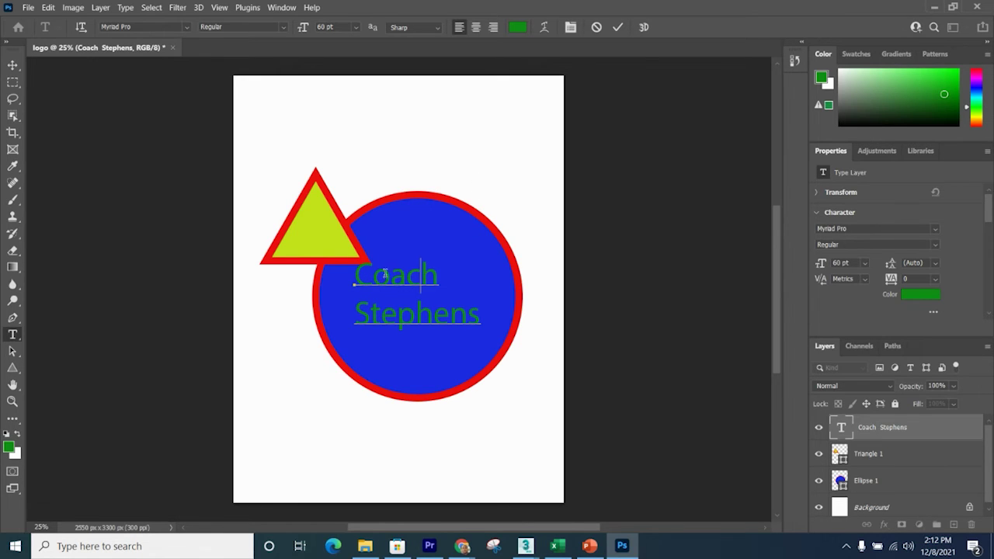
pyautogui.moveTo(477, 314); pyautogui.dragTo(355, 274)
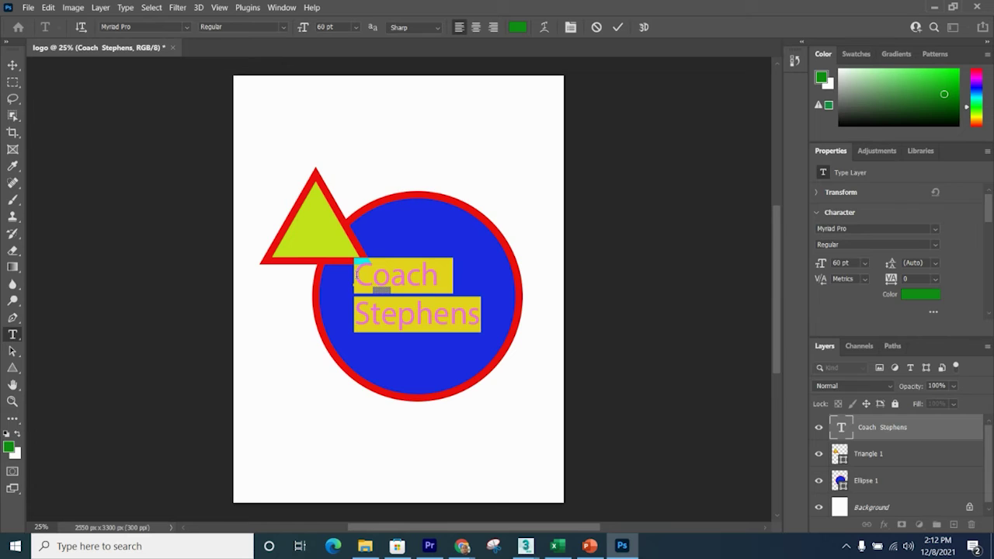
pyautogui.click(284, 28)
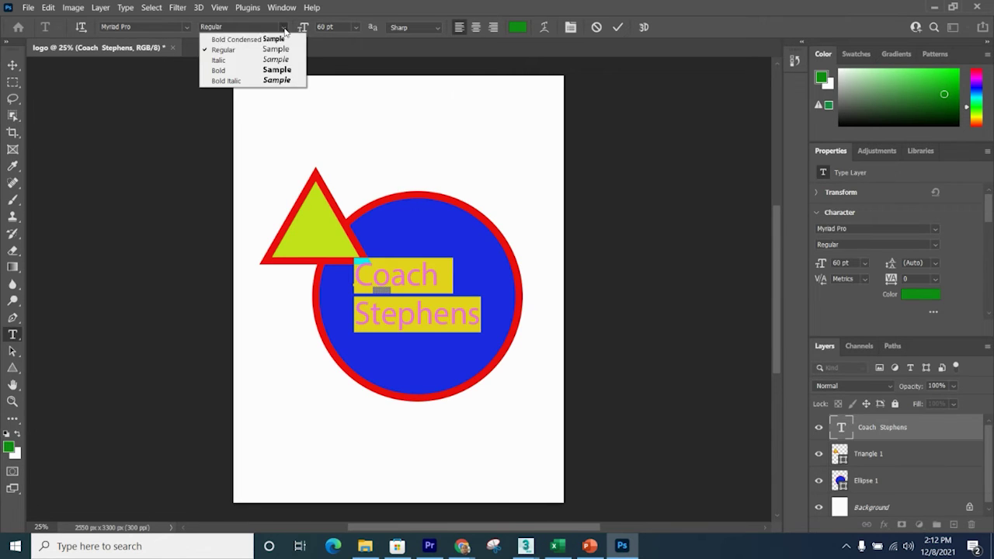
pyautogui.click(271, 70)
pyautogui.click(13, 64)
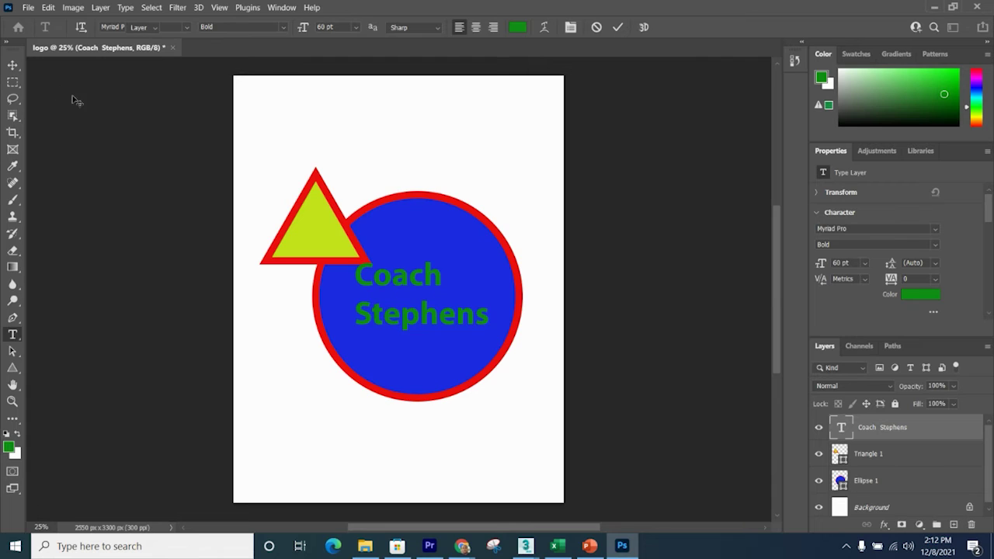
pyautogui.moveTo(410, 287); pyautogui.dragTo(430, 262)
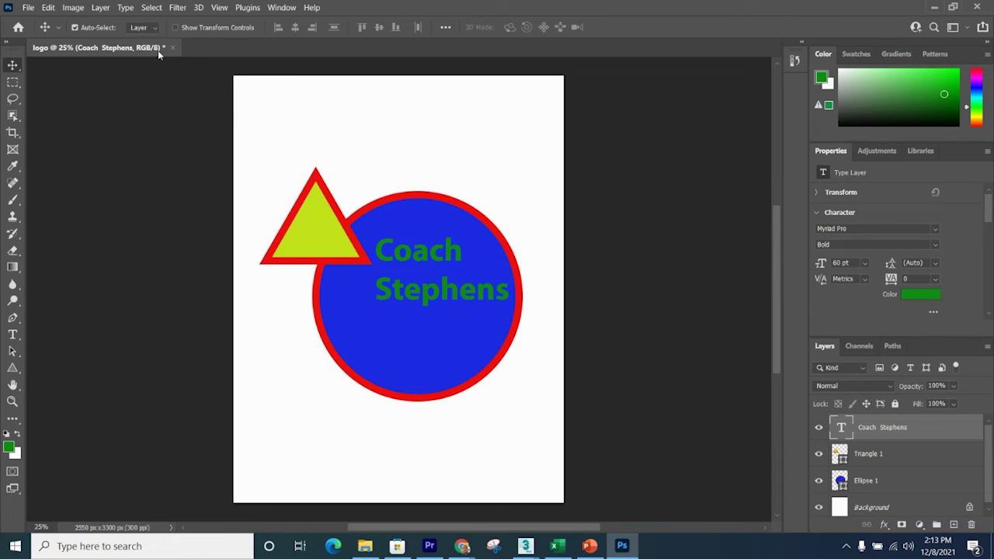
# Save the document on the computer as logo.psd in the Creative Cloud Files folder with Maximize Compatibility on
pyautogui.click(28, 7)
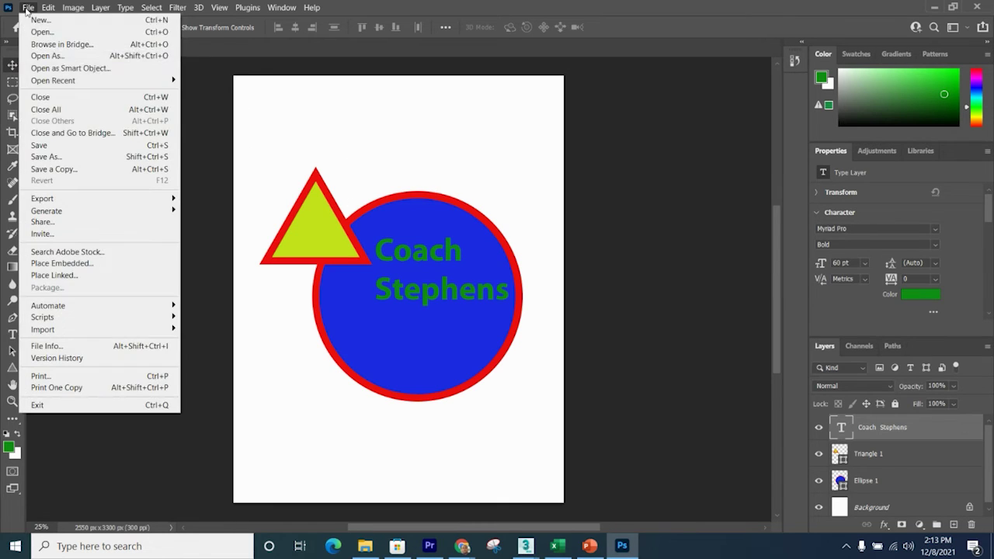
pyautogui.click(58, 157)
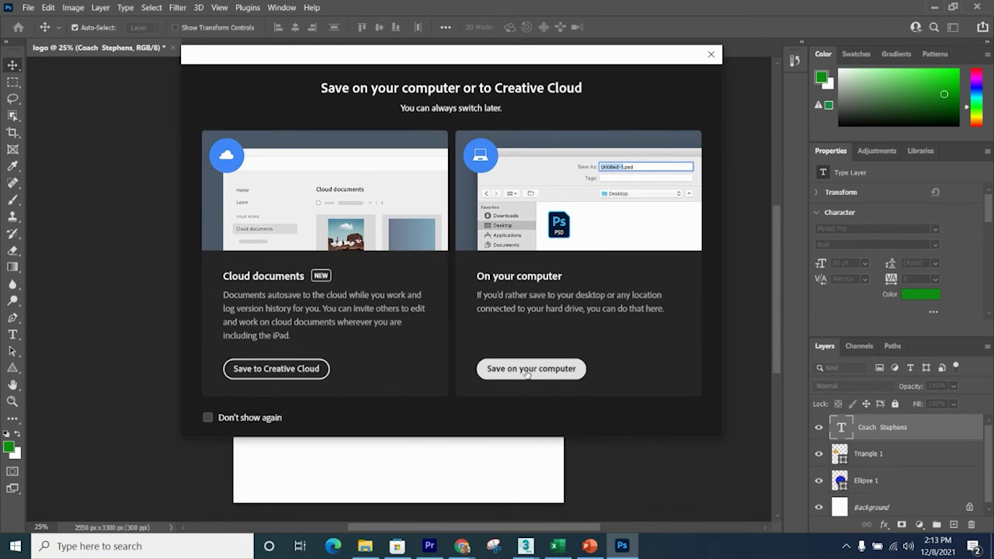
pyautogui.click(523, 370)
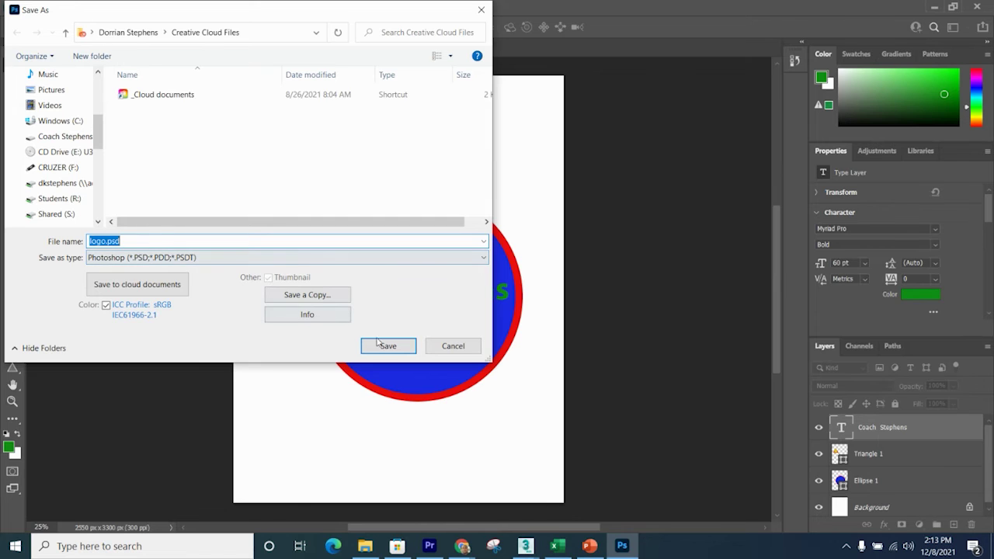
pyautogui.click(397, 349)
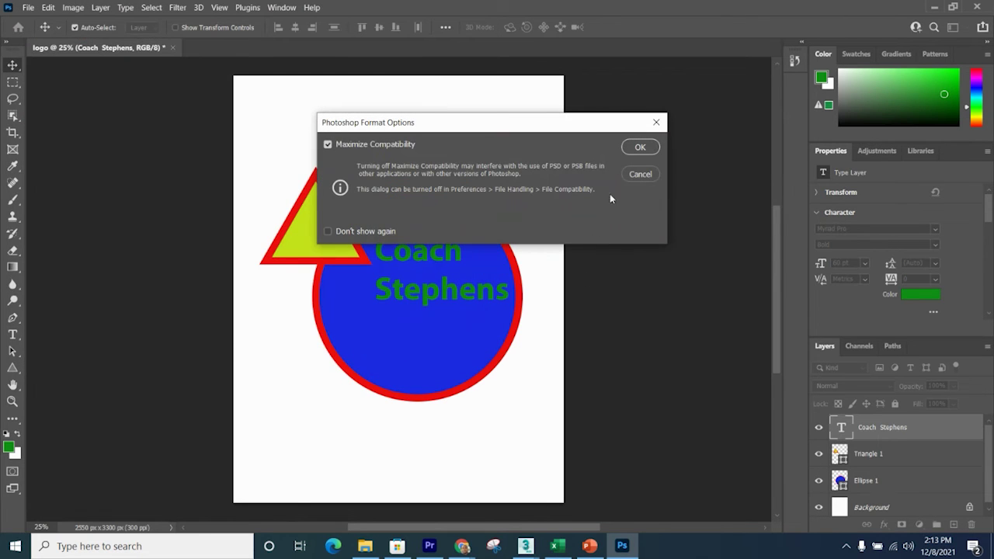
pyautogui.click(626, 149)
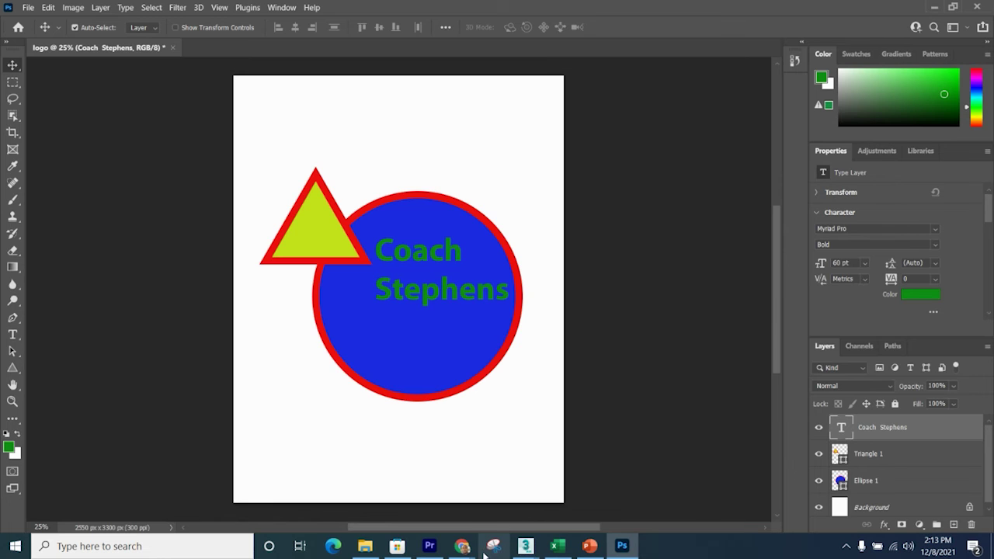
# Open Snipping Tool and capture a new snip of the page area around the whole logo
pyautogui.click(54, 547)
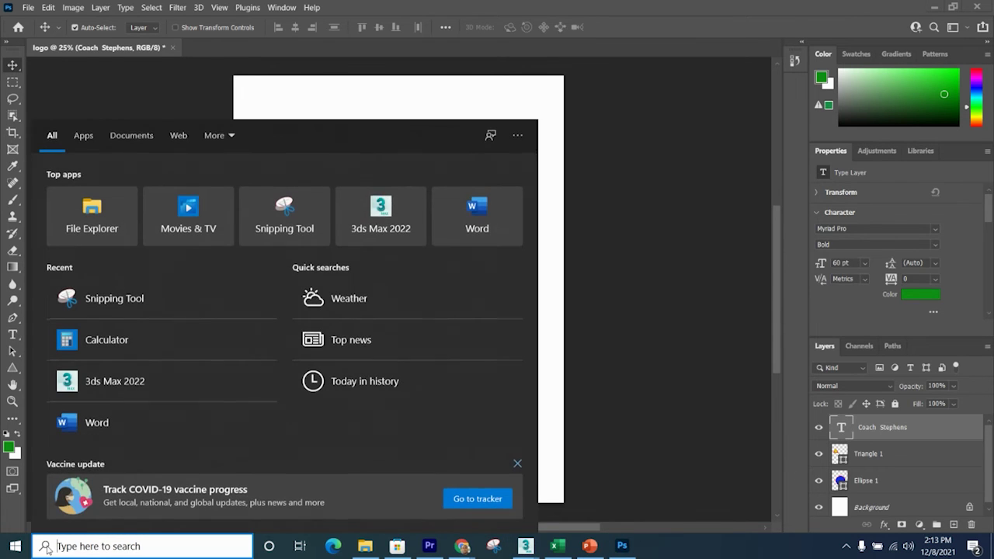
pyautogui.write('s')
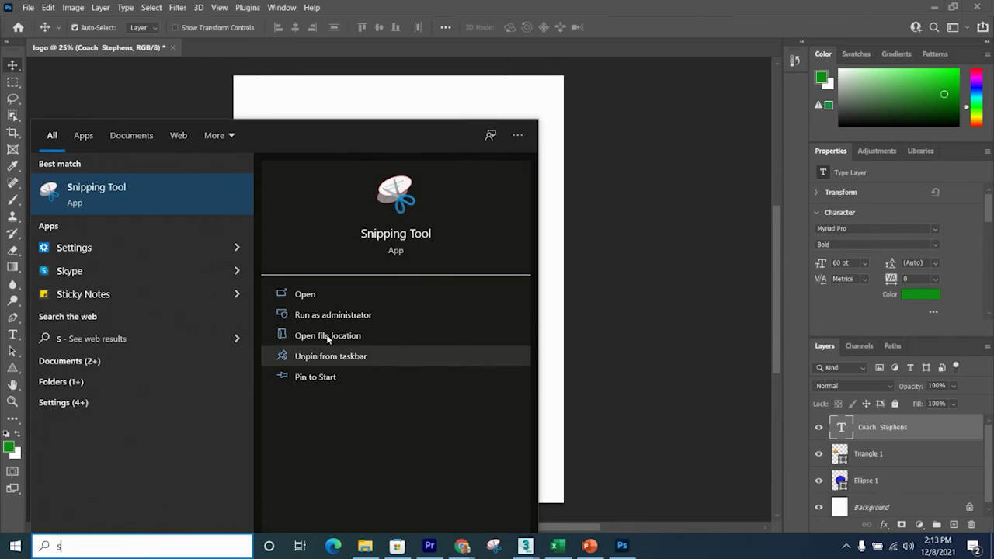
pyautogui.click(394, 237)
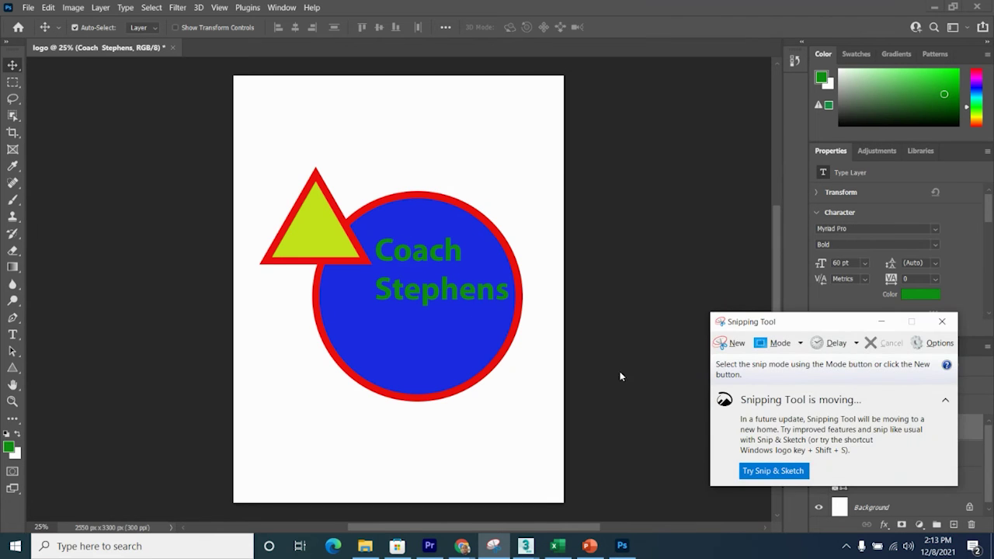
pyautogui.click(715, 342)
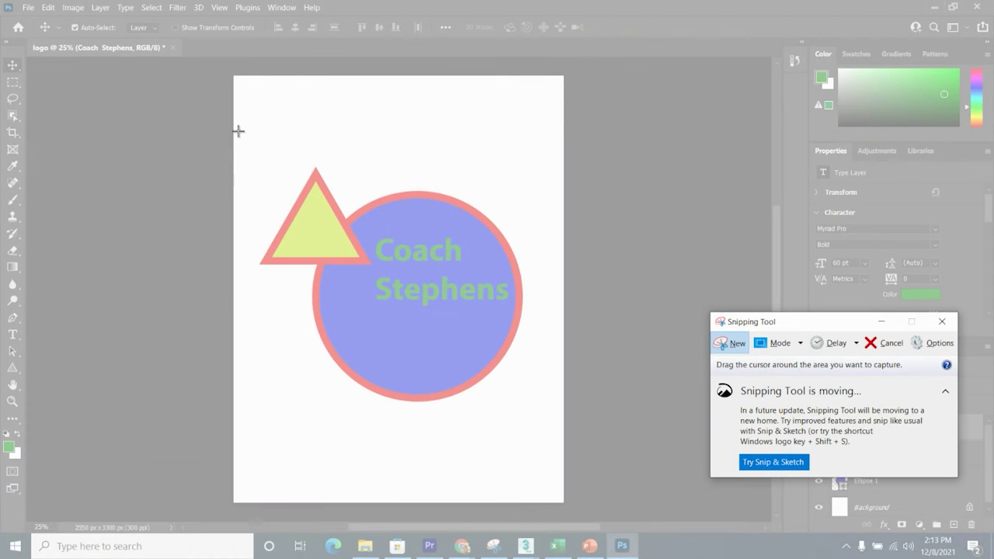
pyautogui.moveTo(241, 133); pyautogui.dragTo(562, 443)
# Save the snip as a JPEG file named logo in the DDA 1 Unit 1.00 folder
pyautogui.click(189, 39)
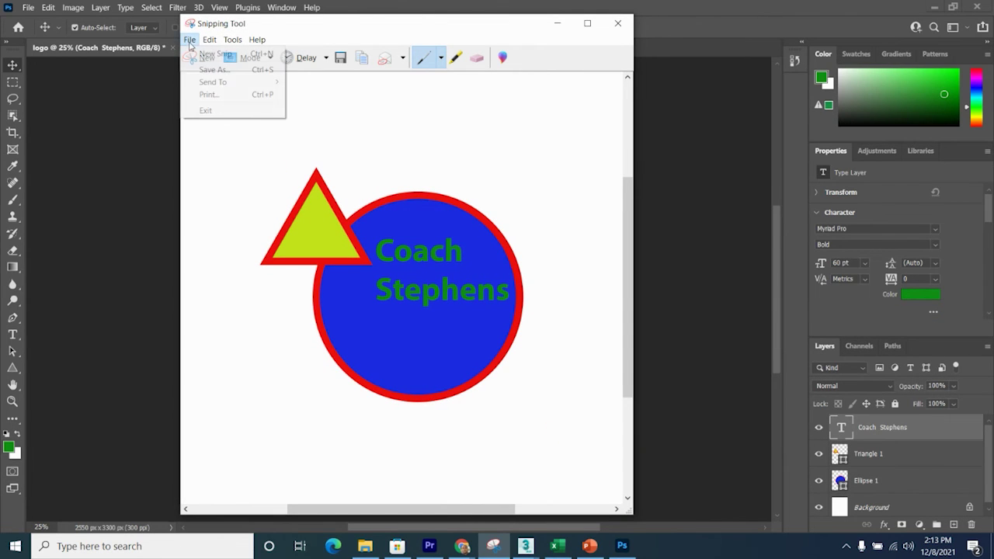
pyautogui.click(209, 73)
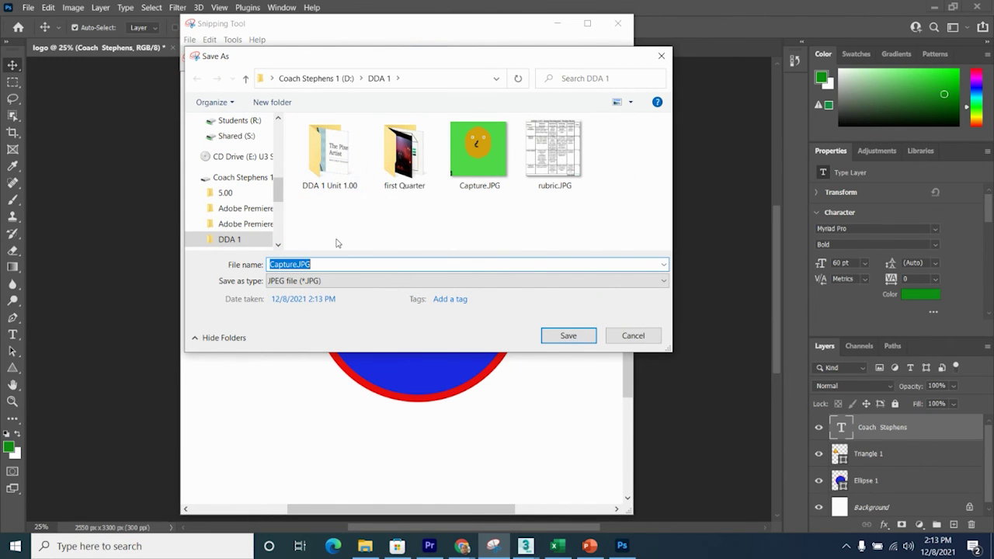
pyautogui.doubleClick(328, 159)
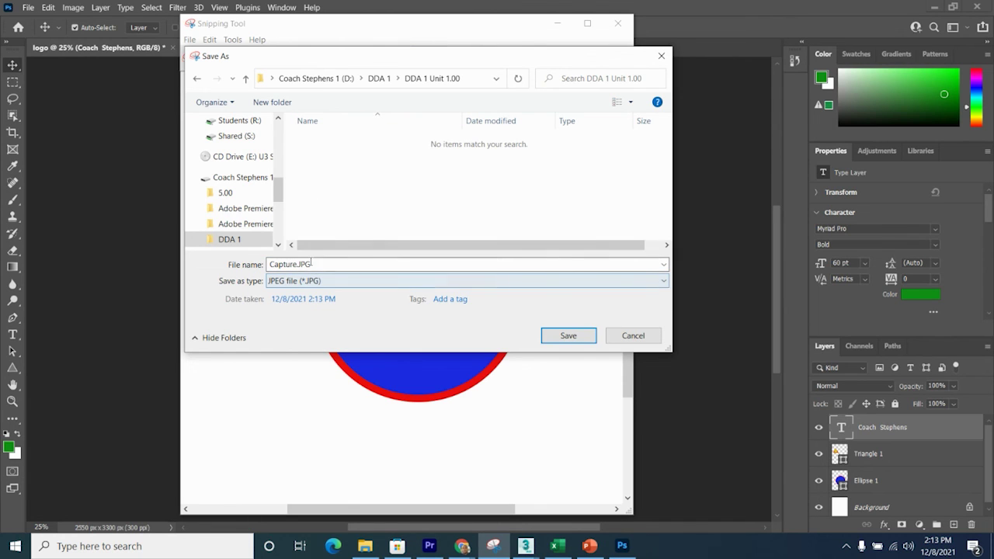
pyautogui.moveTo(311, 265); pyautogui.dragTo(264, 267)
pyautogui.write('logo')
pyautogui.click(562, 335)
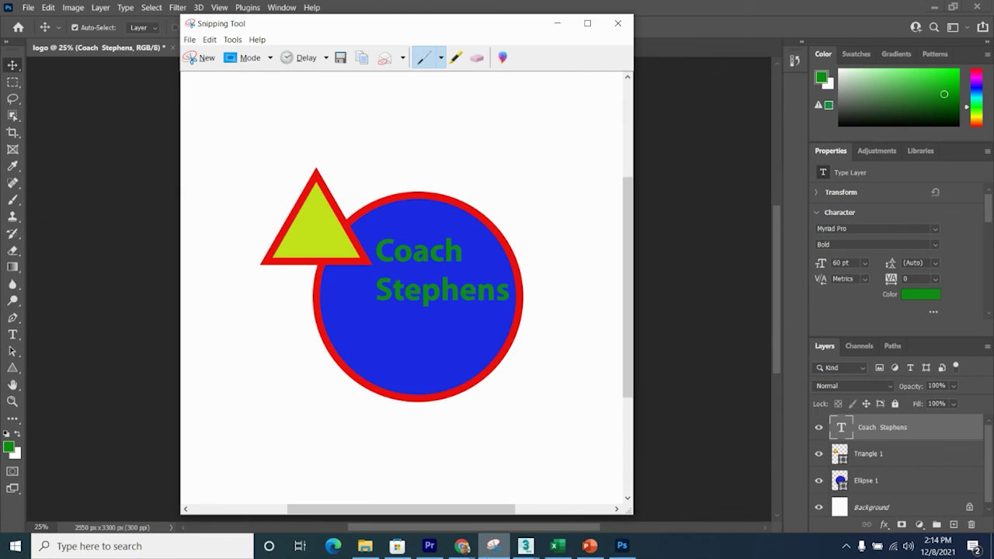
pyautogui.moveTo(469, 549)
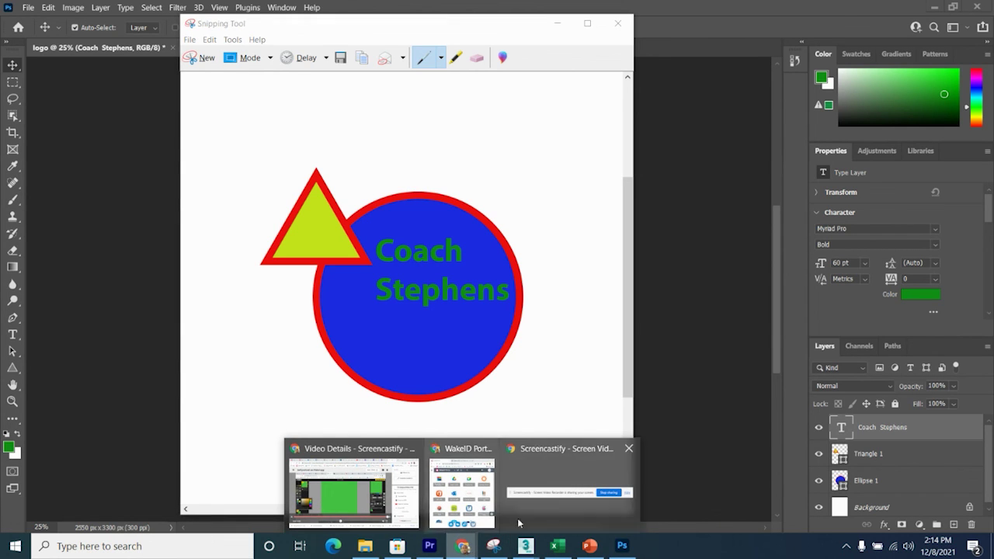
pyautogui.click(603, 500)
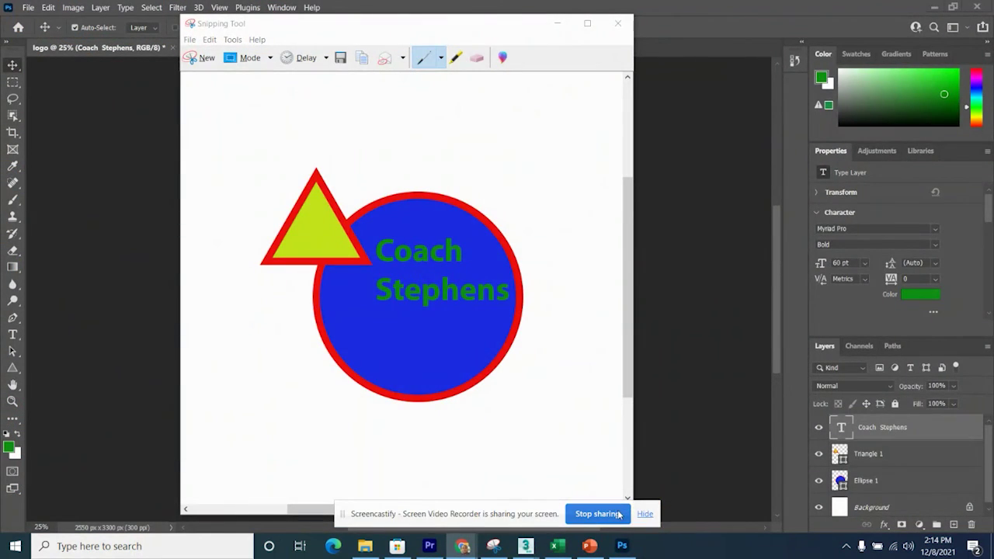